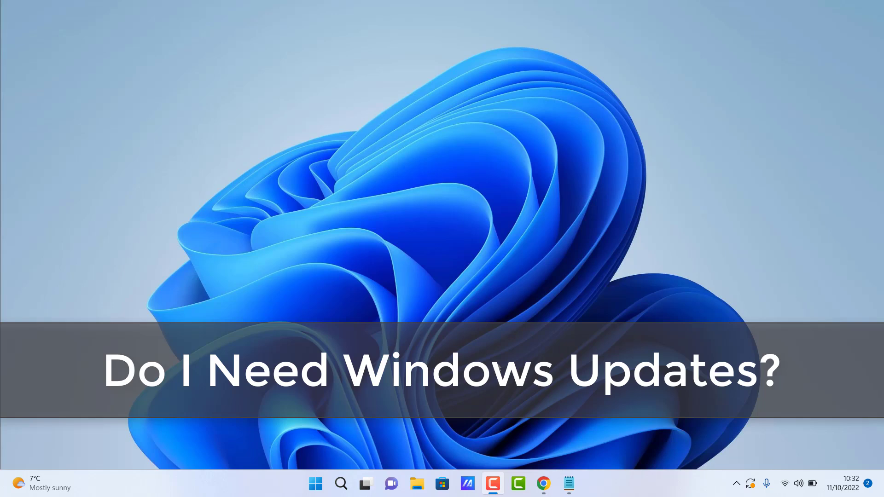
# Step: Launch Windows Settings from the Start menu's pinned Settings tile
pyautogui.click(315, 484)
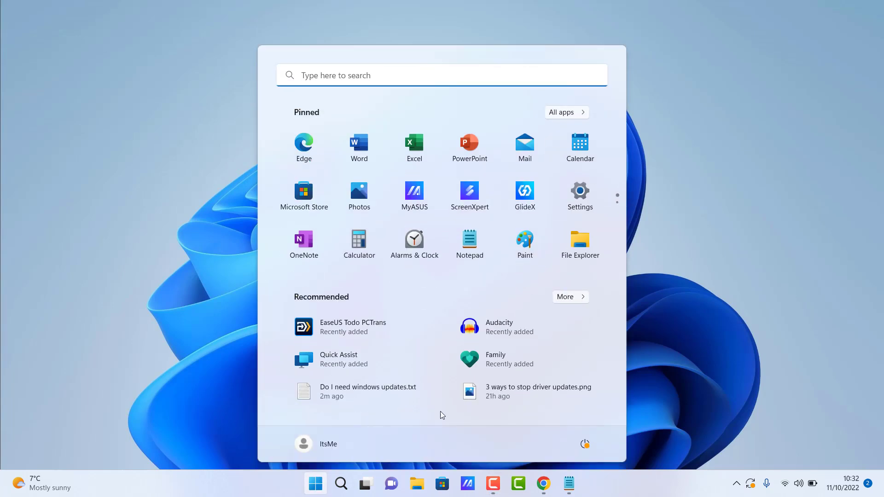
pyautogui.click(581, 197)
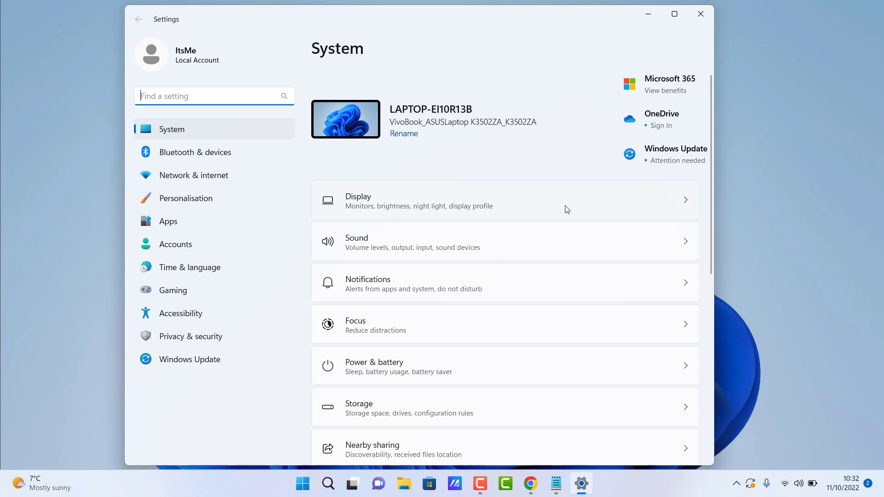
# Step: On the Windows Update page, start downloading the 22H2 cumulative update KB5019311
pyautogui.click(190, 365)
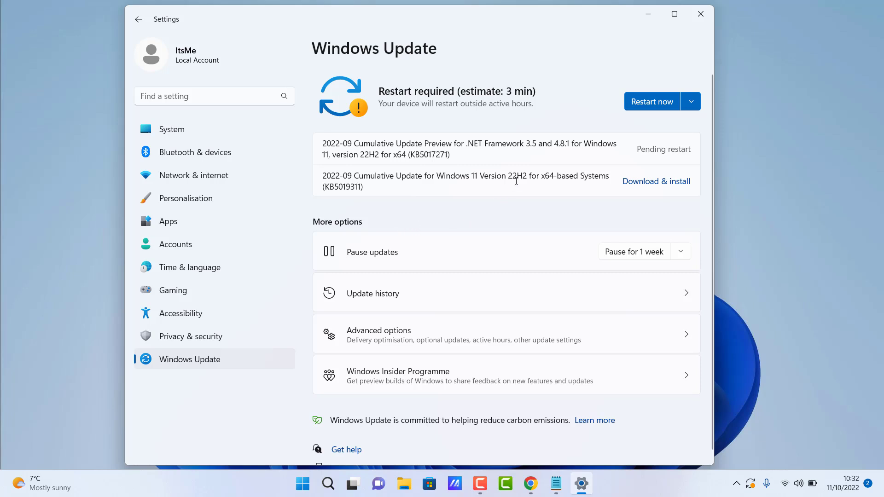
pyautogui.click(666, 182)
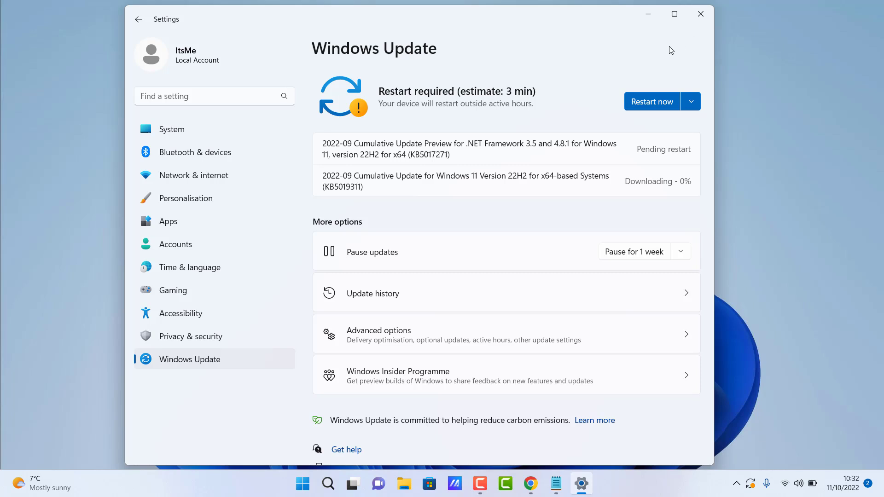
pyautogui.doubleClick(515, 176)
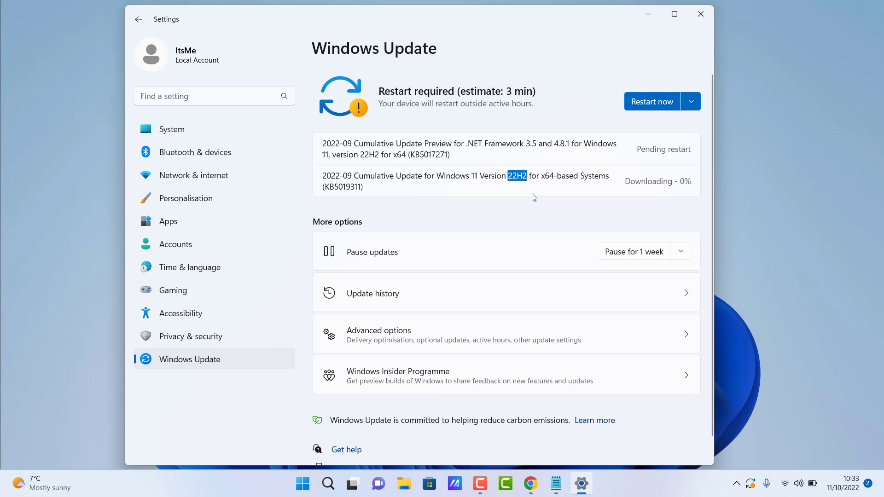
pyautogui.click(576, 110)
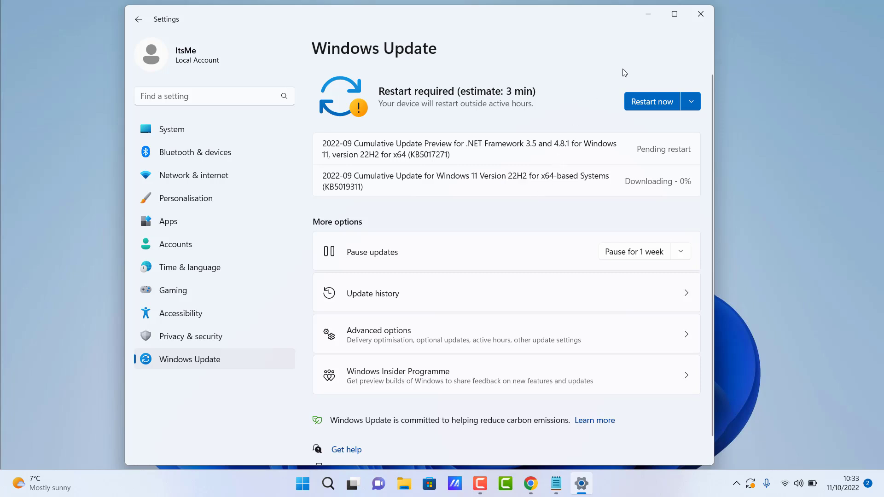
# Step: Close Settings and check the MSRC results date range picker without changing it
pyautogui.click(703, 14)
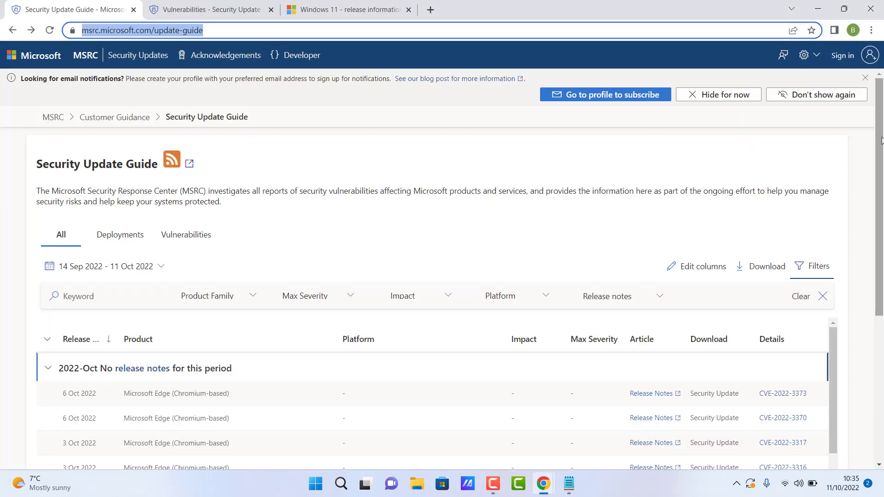
pyautogui.click(881, 140)
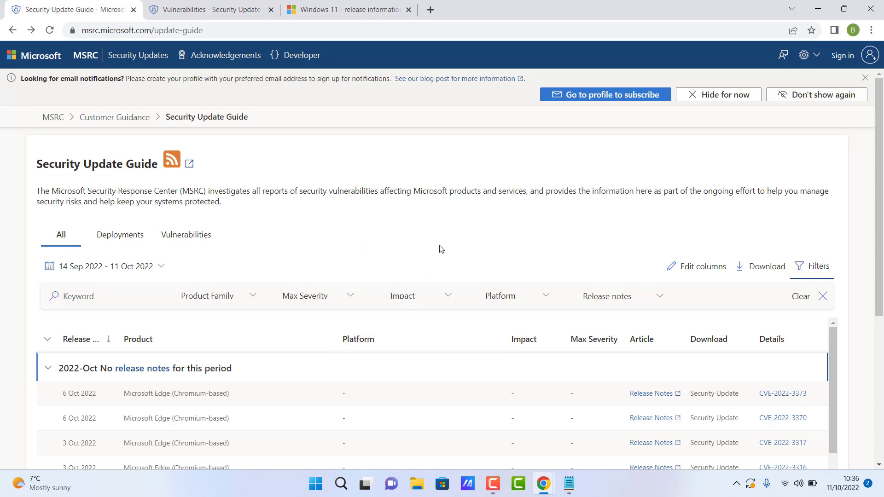
pyautogui.click(164, 269)
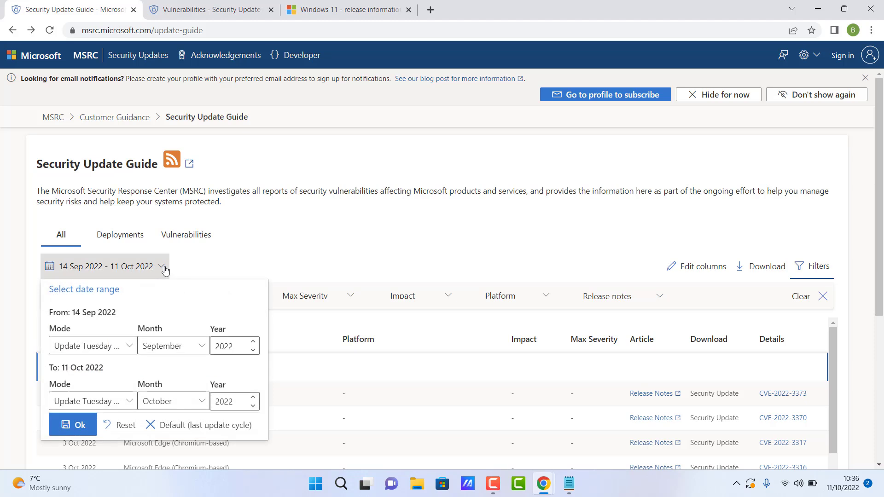
pyautogui.click(165, 268)
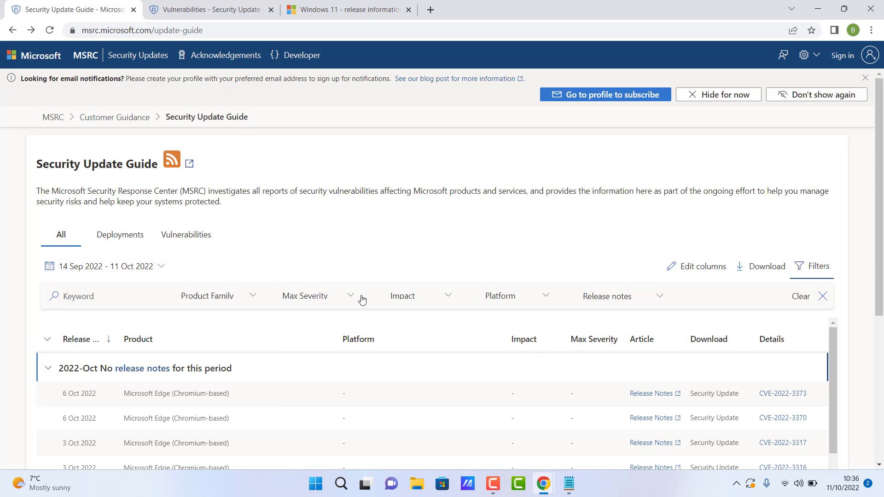
pyautogui.scroll(-3, 444, 363)
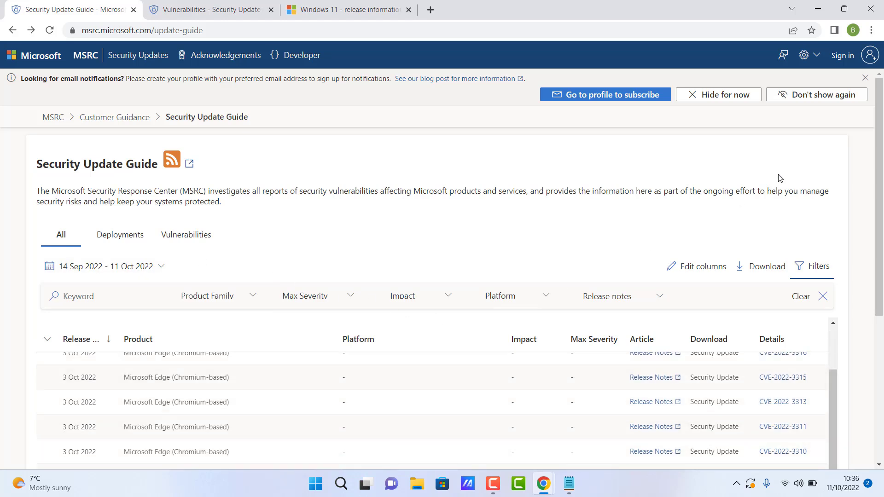
# Step: Permanently dismiss the email-notification banner and scroll through all 29 updates from 14 Sep–11 Oct 2022
pyautogui.click(811, 98)
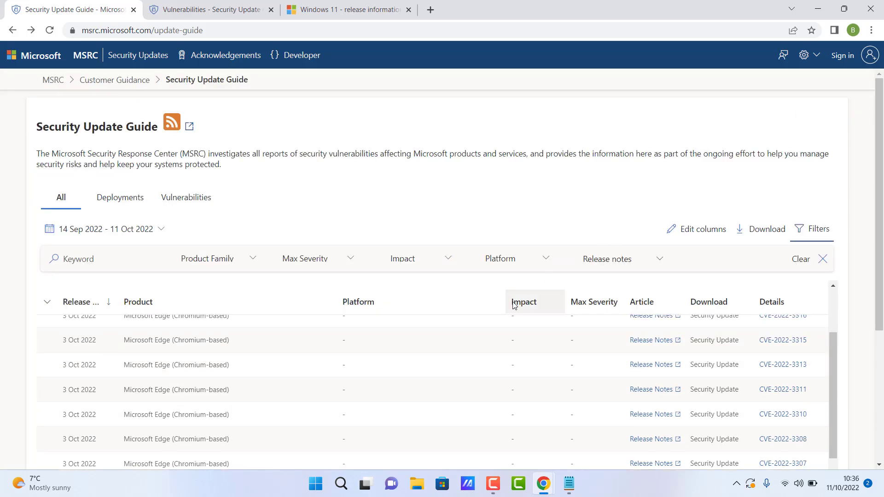
pyautogui.scroll(-3, 514, 306)
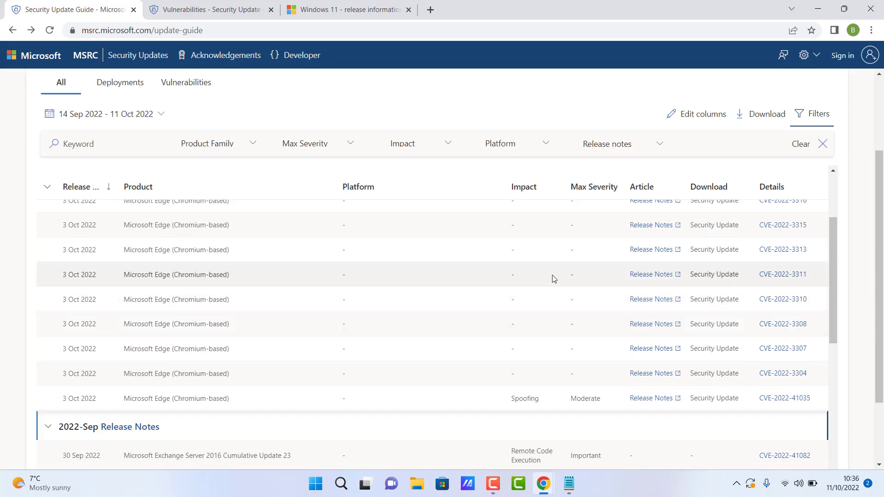
pyautogui.scroll(-2, 551, 279)
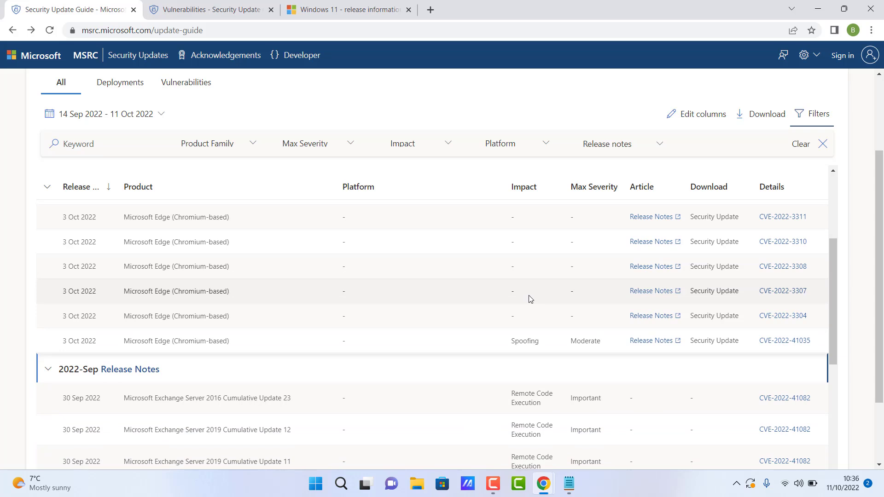
pyautogui.scroll(-1, 528, 299)
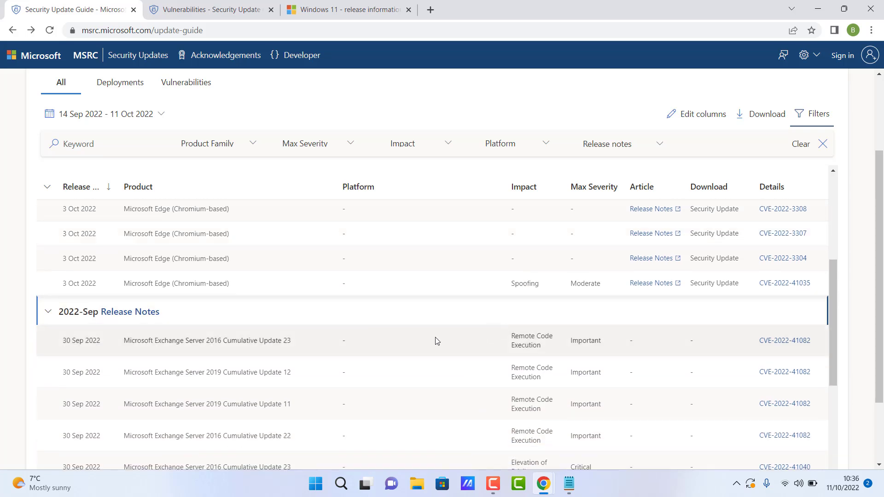
pyautogui.scroll(-2, 173, 265)
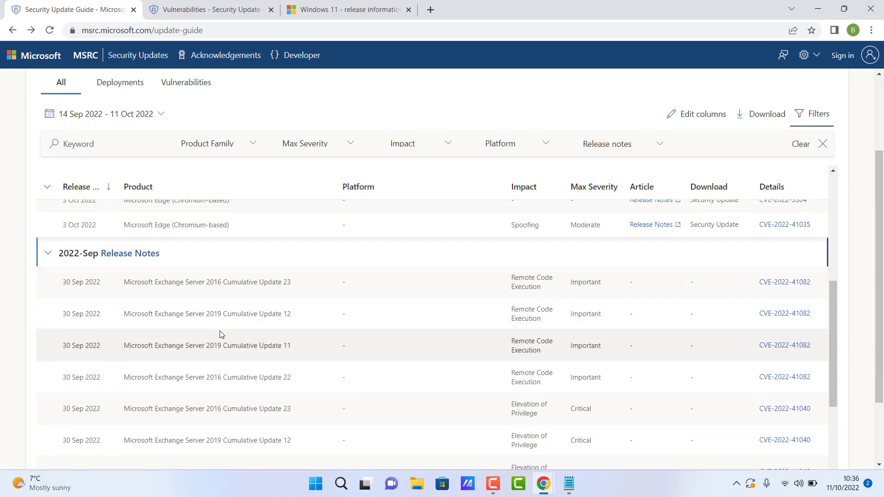
pyautogui.scroll(-4, 220, 333)
pyautogui.scroll(-1, 221, 331)
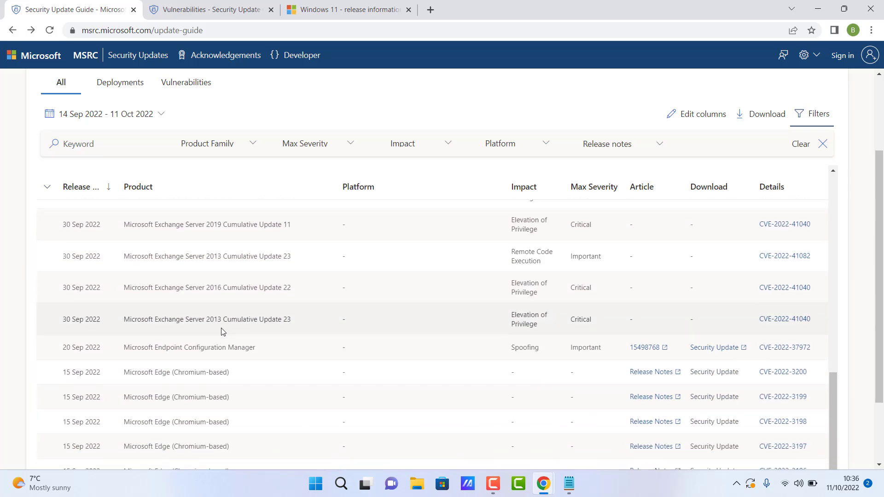
pyautogui.scroll(-2, 671, 336)
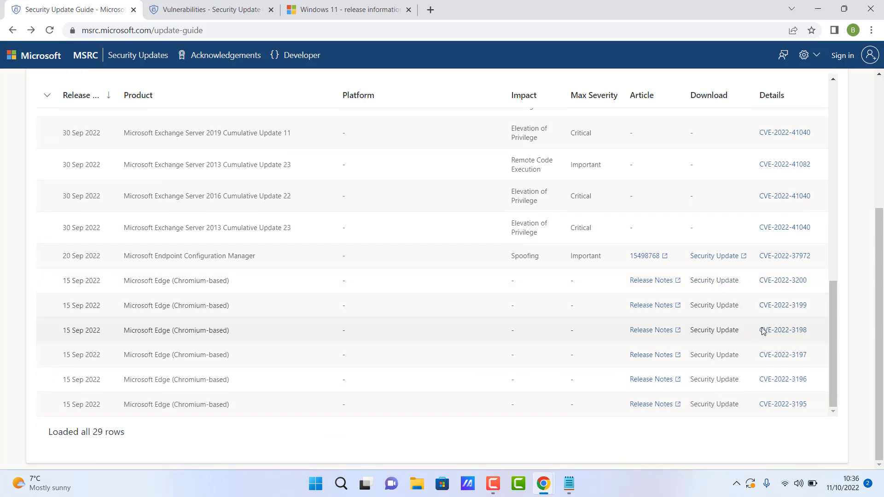
pyautogui.moveTo(834, 322); pyautogui.dragTo(836, 122)
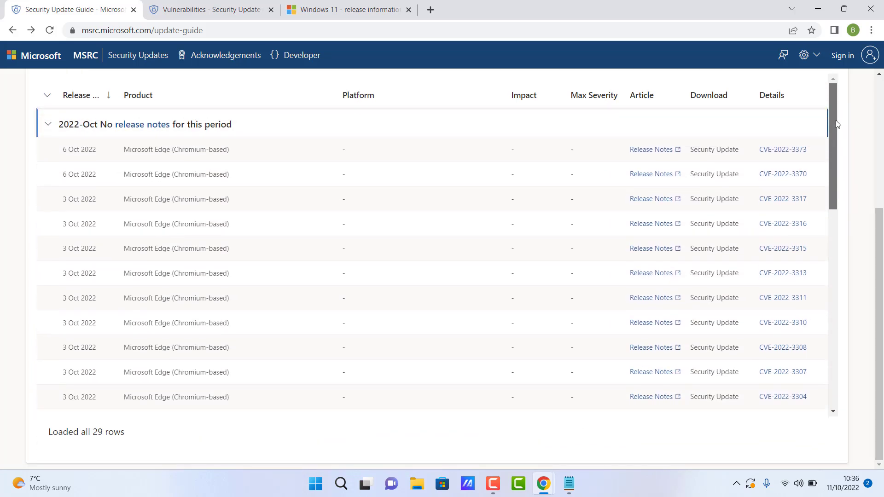
pyautogui.click(779, 253)
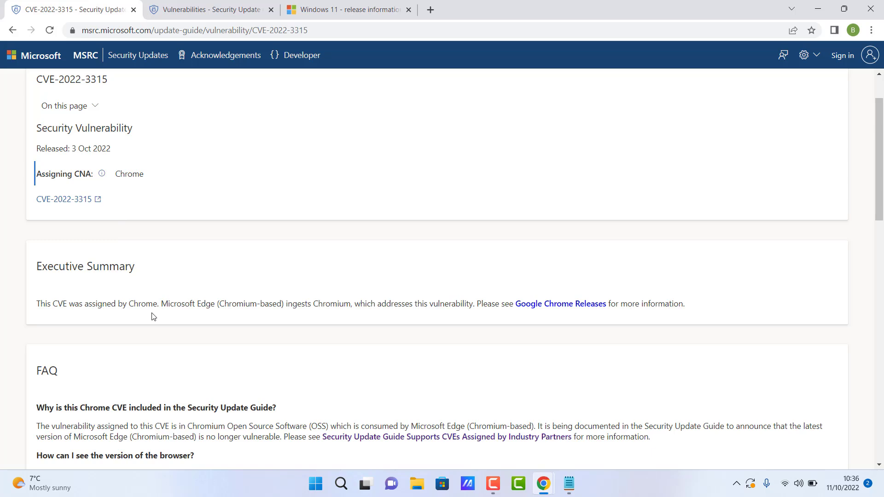
pyautogui.scroll(-2, 154, 316)
pyautogui.scroll(-1, 153, 314)
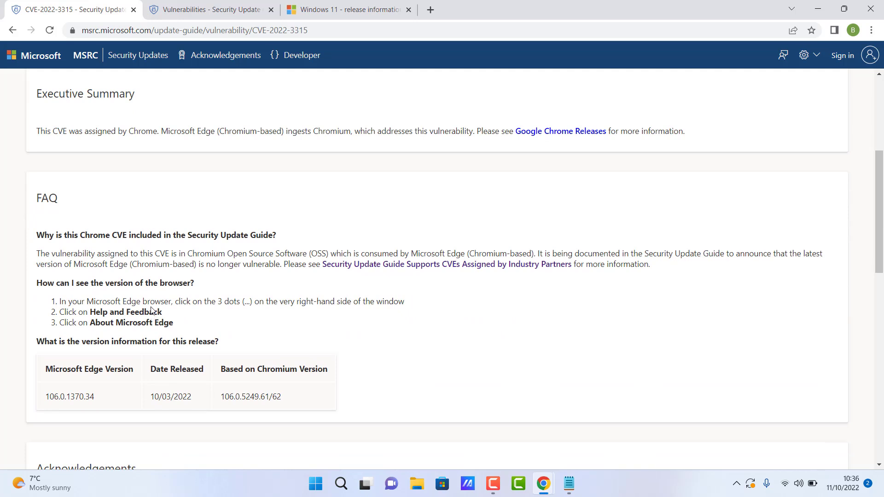
pyautogui.scroll(-1, 152, 310)
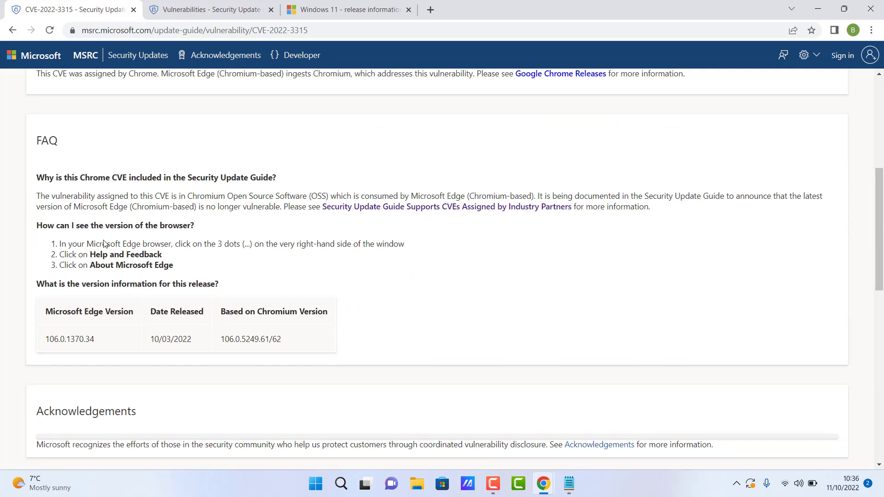
pyautogui.click(17, 33)
pyautogui.scroll(2, 115, 179)
pyautogui.scroll(1, 120, 215)
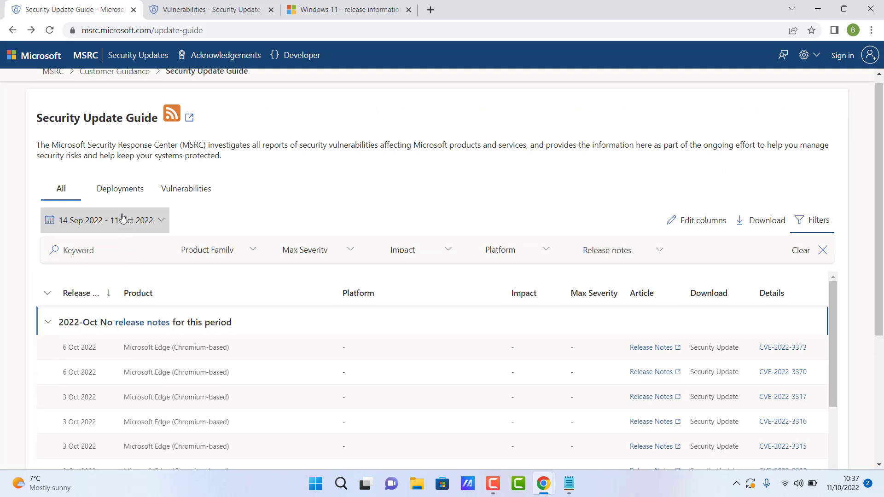
# Step: Switch from the Deployments view to the Vulnerabilities view and scroll down the CVE list
pyautogui.click(120, 194)
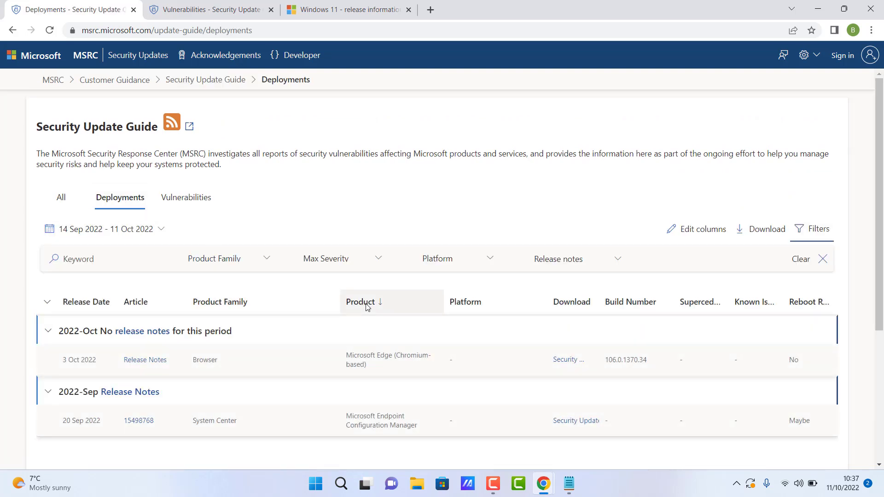
pyautogui.scroll(-4, 357, 316)
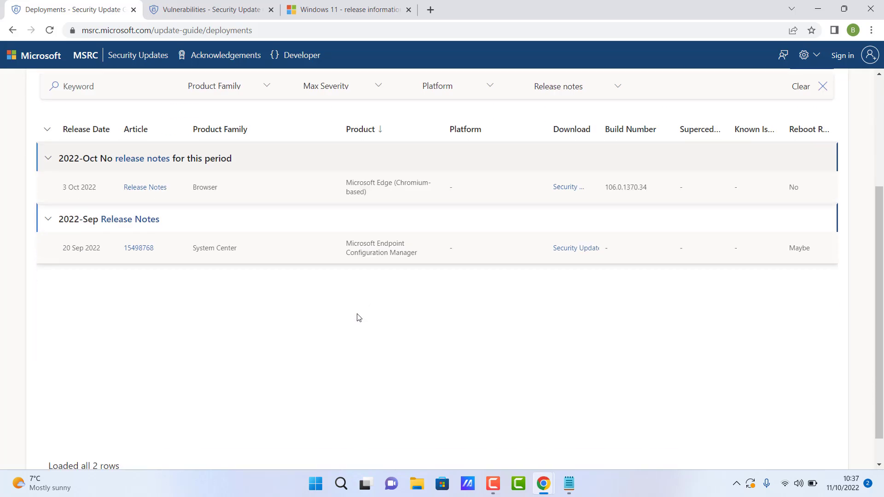
pyautogui.scroll(2, 284, 259)
pyautogui.click(167, 140)
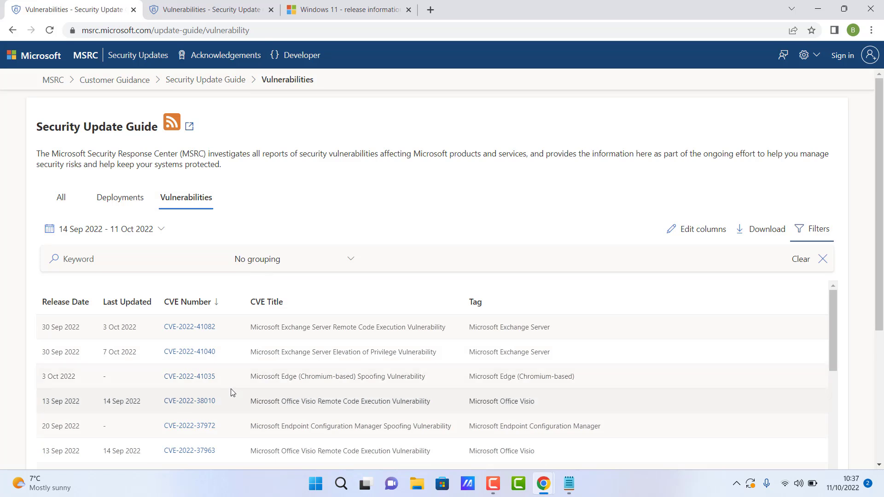
pyautogui.scroll(-1, 232, 392)
pyautogui.scroll(-1, 231, 397)
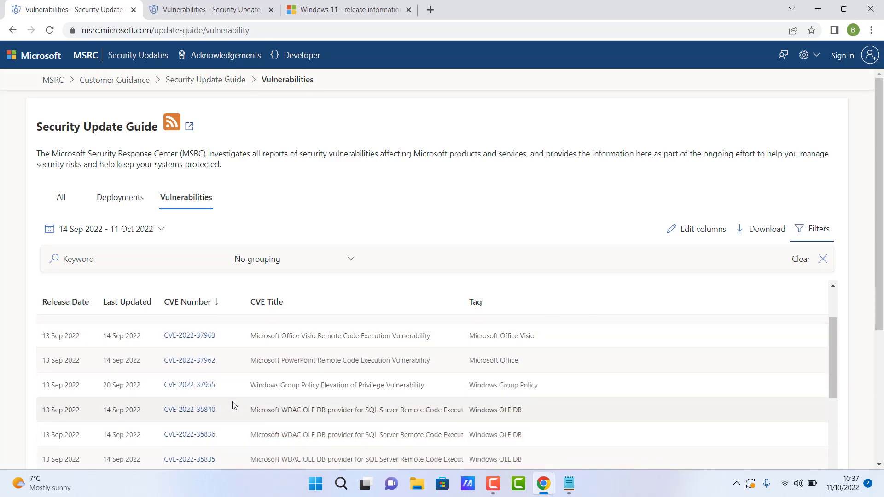
# Step: Open the CVE-2022-37962 PowerPoint remote code execution details and scroll through them
pyautogui.click(199, 361)
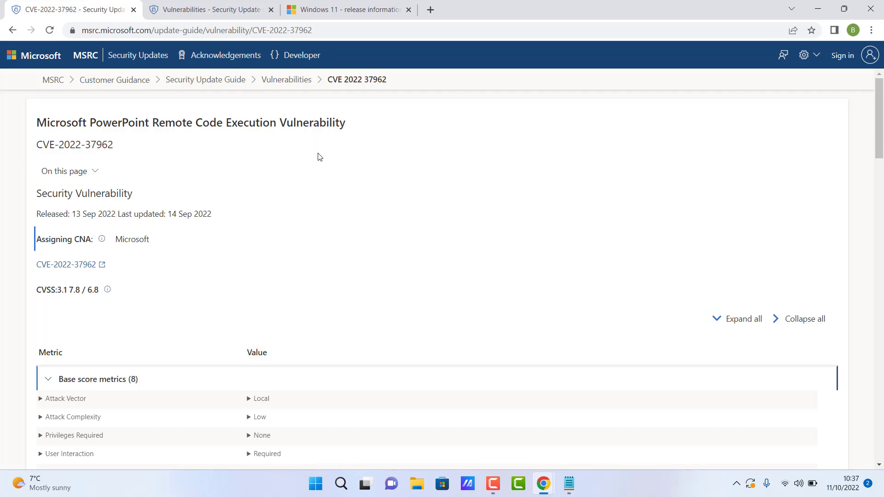
pyautogui.scroll(-1, 308, 186)
pyautogui.scroll(-1, 211, 272)
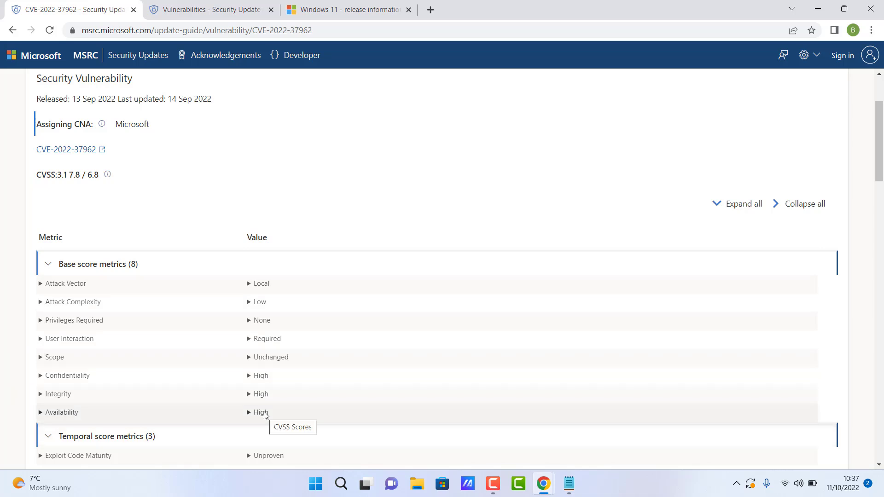
# Step: Open the Common Vulnerability Scoring System page in a new tab and return to the vulnerabilities list
pyautogui.keyDown('ctrl'); pyautogui.click(264, 415); pyautogui.keyUp('ctrl')
pyautogui.hotkey('ctrl', '3')
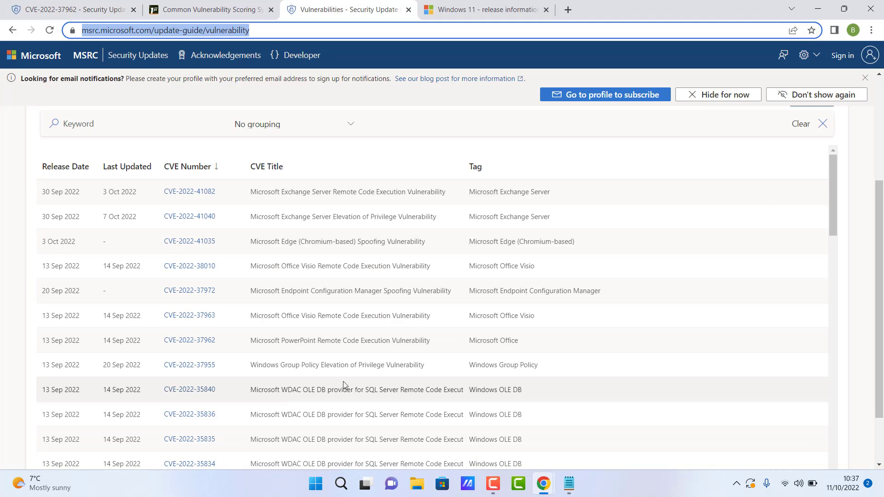
pyautogui.scroll(-1, 361, 380)
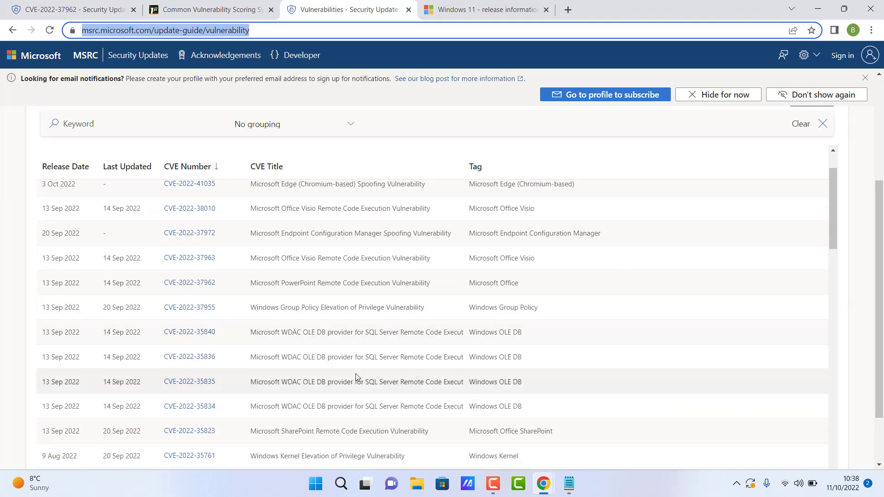
# Step: Review CVE-2022-35761's details, then go to the 'Windows 11 - release information' page
pyautogui.click(201, 455)
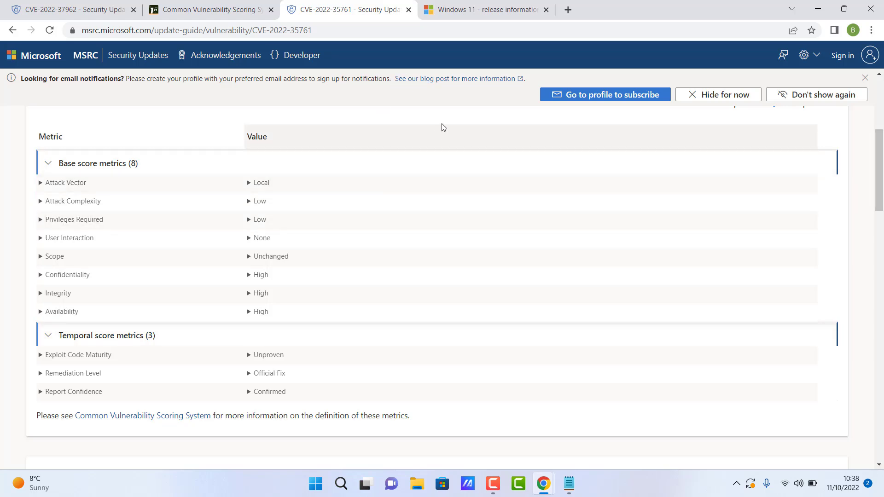
pyautogui.click(502, 10)
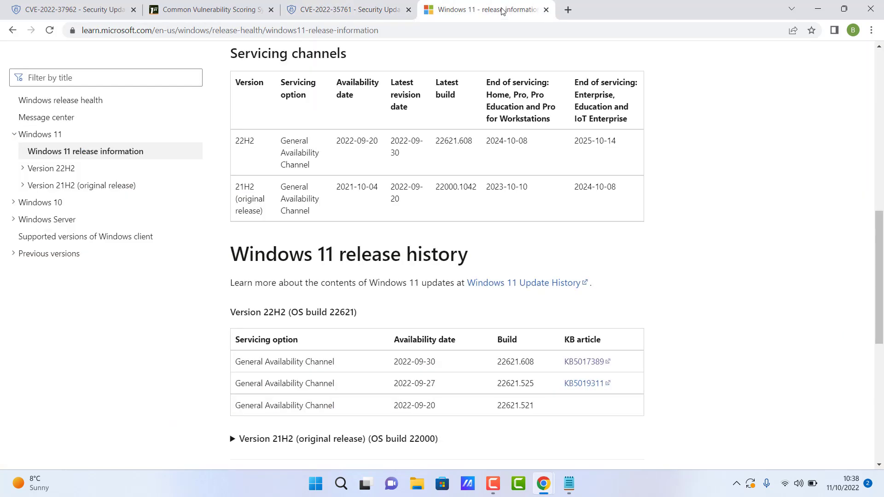
# Step: Read the KB5017389 article for OS Build 22621.608, then return to Windows 11 release information
pyautogui.click(590, 366)
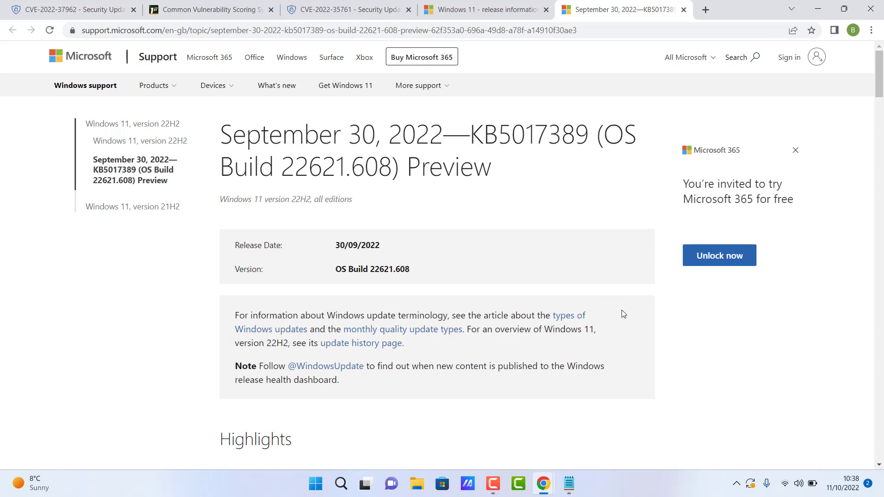
pyautogui.scroll(-7, 623, 314)
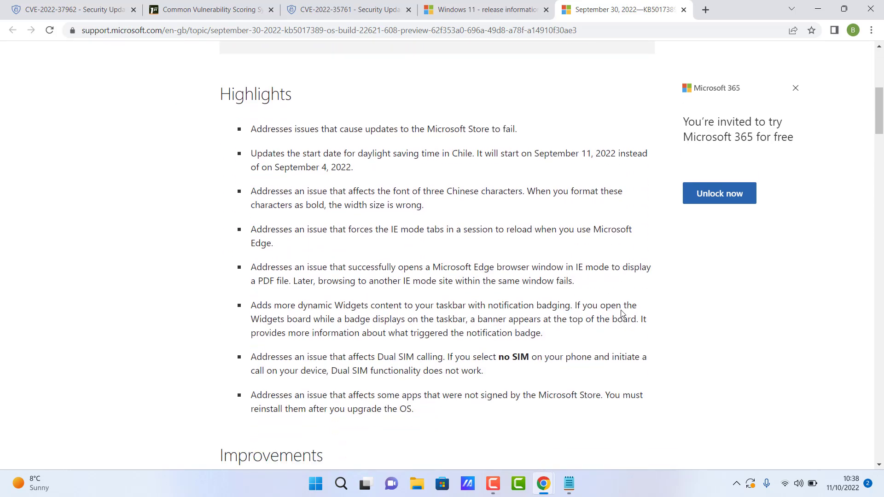
pyautogui.scroll(-1, 621, 314)
pyautogui.scroll(1, 613, 312)
pyautogui.scroll(-7, 555, 291)
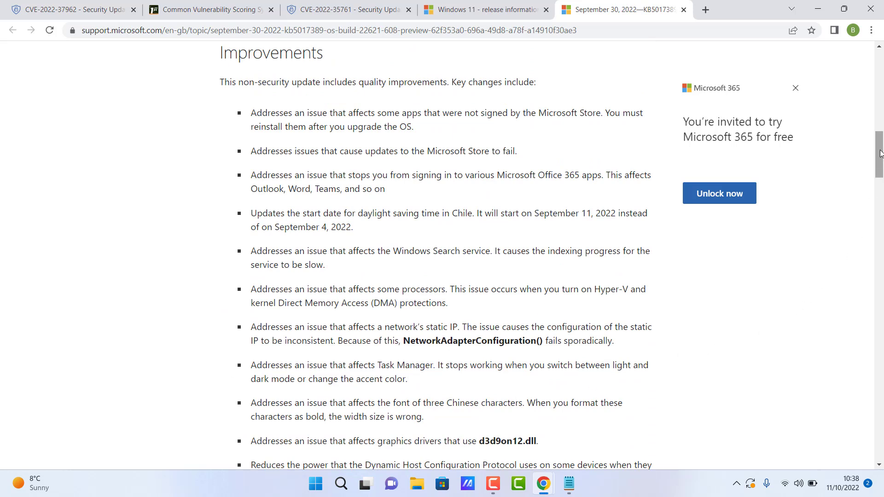
pyautogui.moveTo(880, 153); pyautogui.dragTo(866, 264)
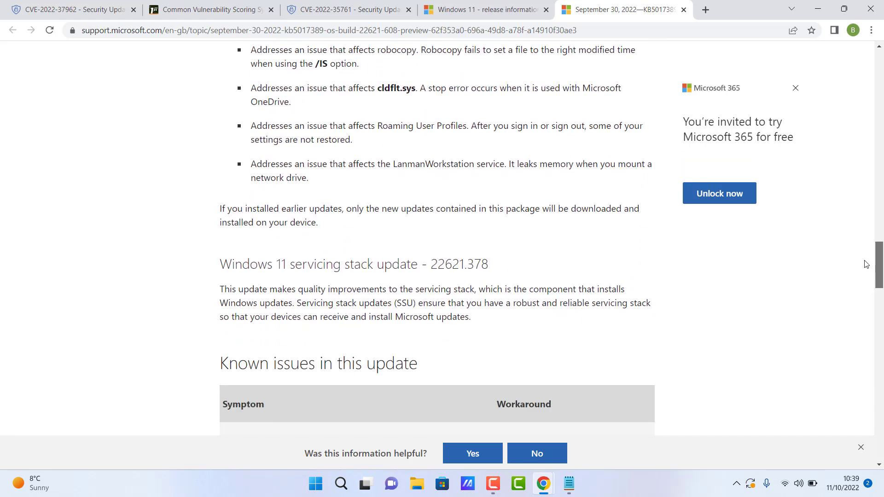
pyautogui.scroll(-5, 541, 270)
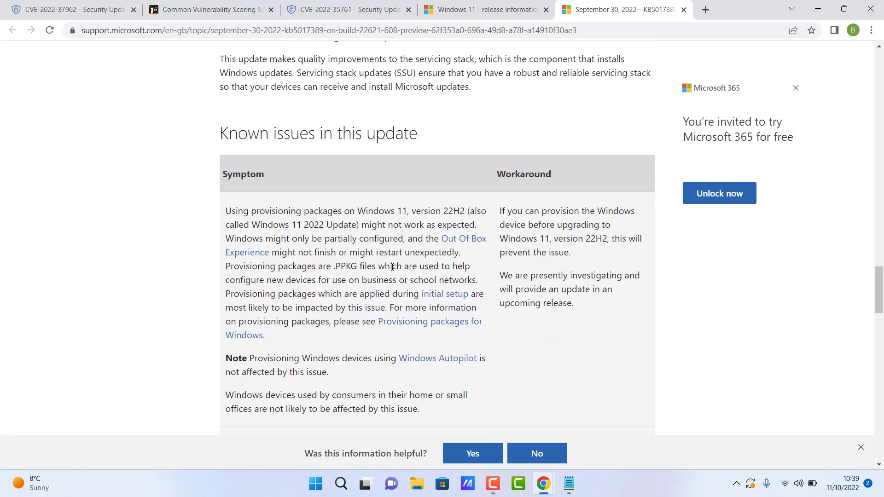
pyautogui.click(487, 14)
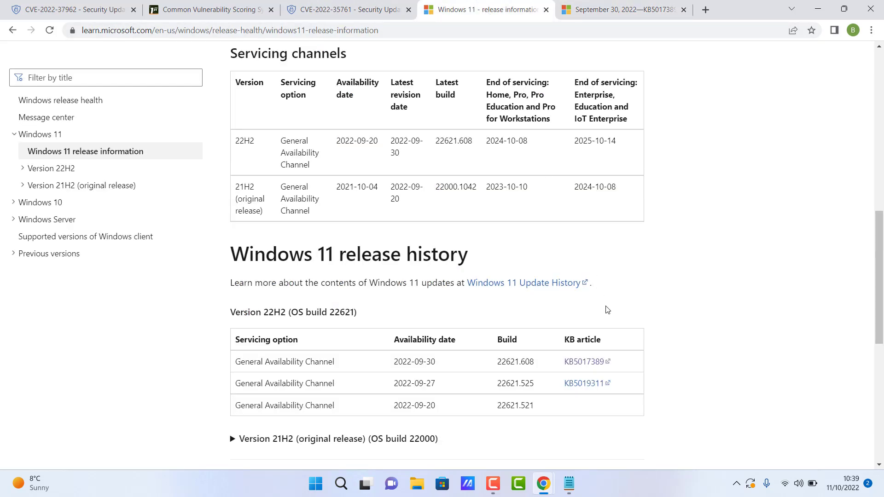
# Step: Open 'Resolved issues in Windows 11, version 22H2' and scroll to the Windows Hello issue details
pyautogui.scroll(-6, 617, 295)
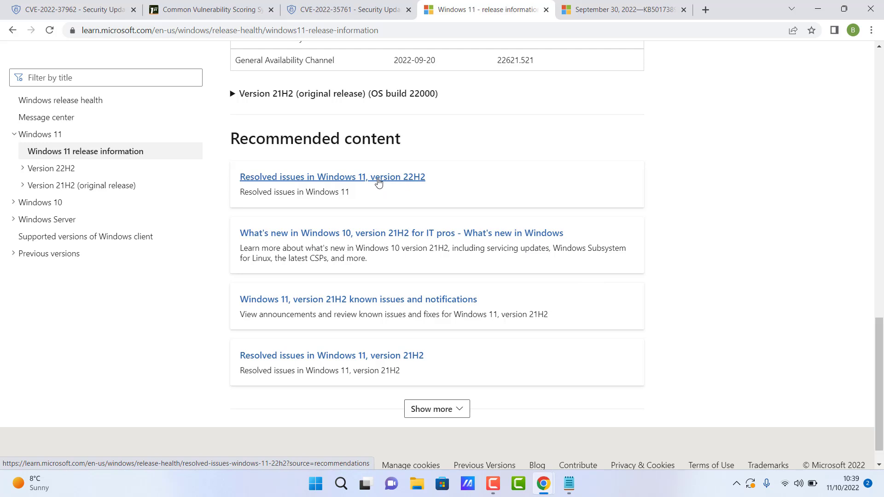
pyautogui.click(378, 181)
pyautogui.scroll(-3, 699, 321)
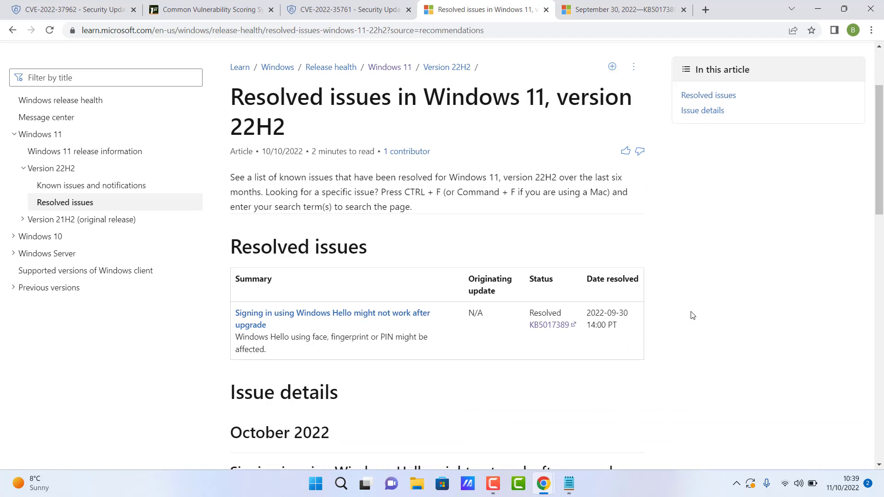
pyautogui.scroll(-5, 693, 315)
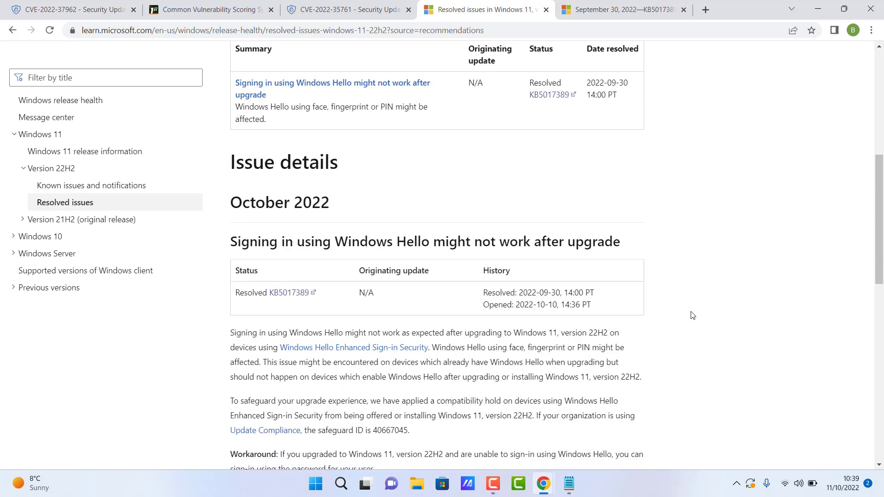
pyautogui.scroll(-4, 672, 323)
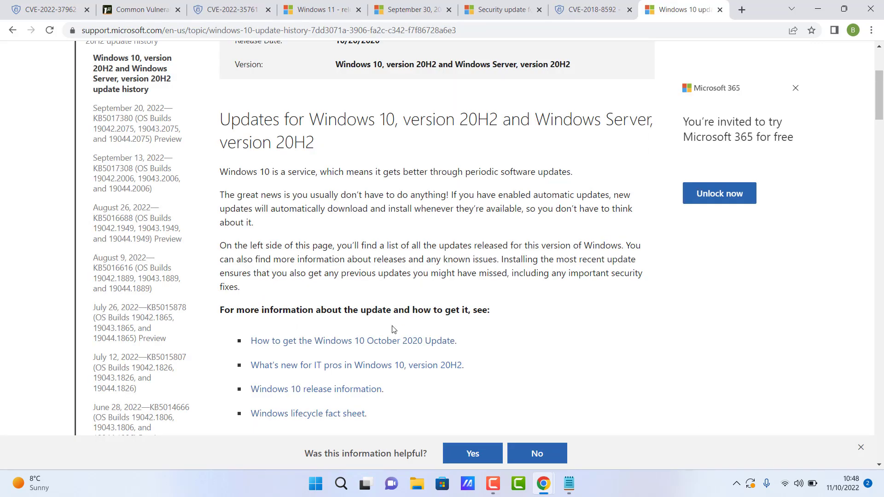
# Step: Scroll through the Windows 10 version 20H2 update history page
pyautogui.scroll(-3, 393, 329)
pyautogui.scroll(-5, 393, 329)
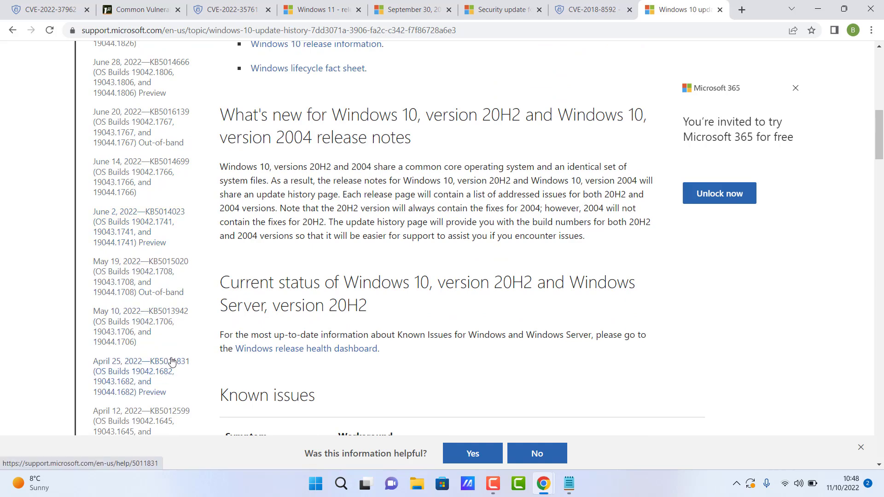
pyautogui.scroll(-2, 288, 338)
pyautogui.scroll(-3, 289, 339)
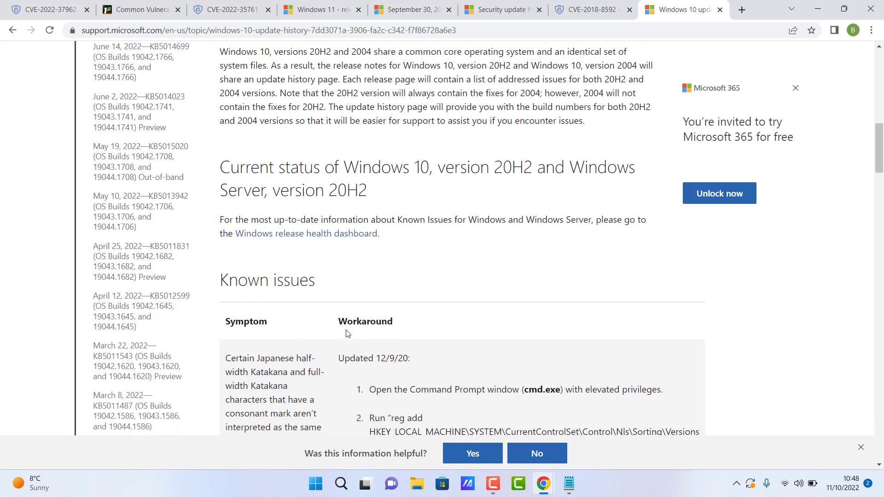
pyautogui.scroll(-2, 345, 331)
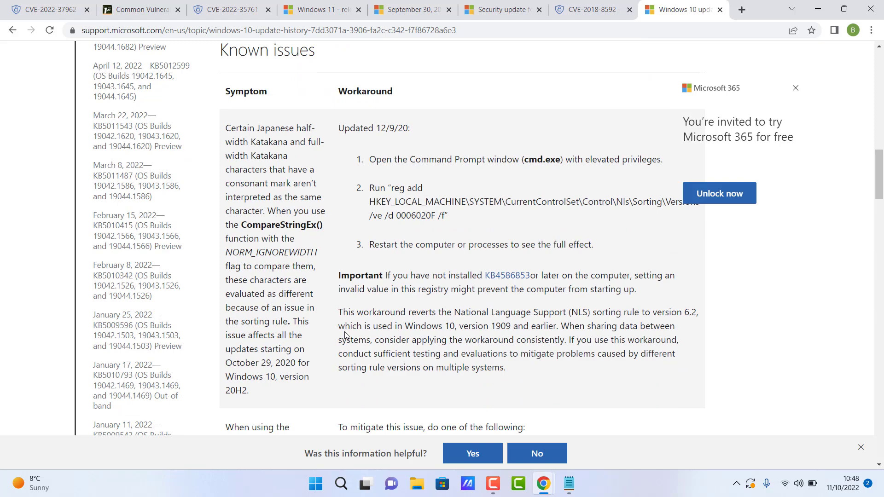
pyautogui.scroll(-2, 320, 347)
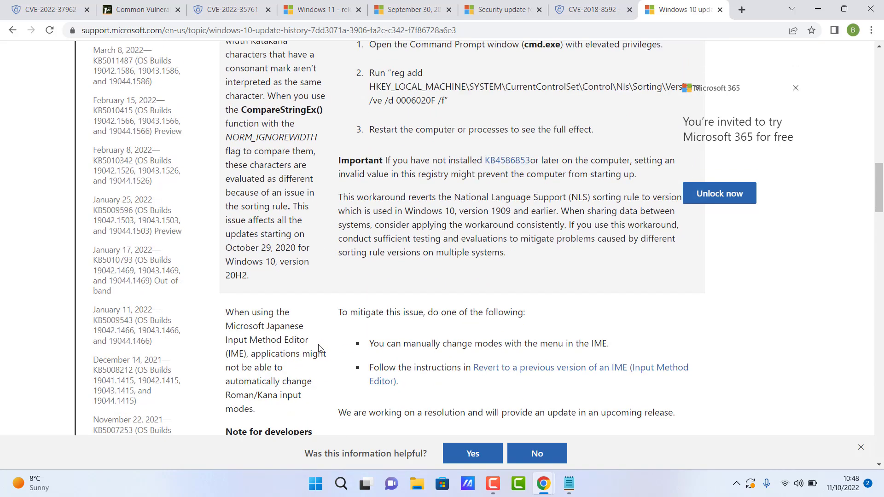
pyautogui.scroll(-2, 319, 348)
pyautogui.scroll(-4, 317, 348)
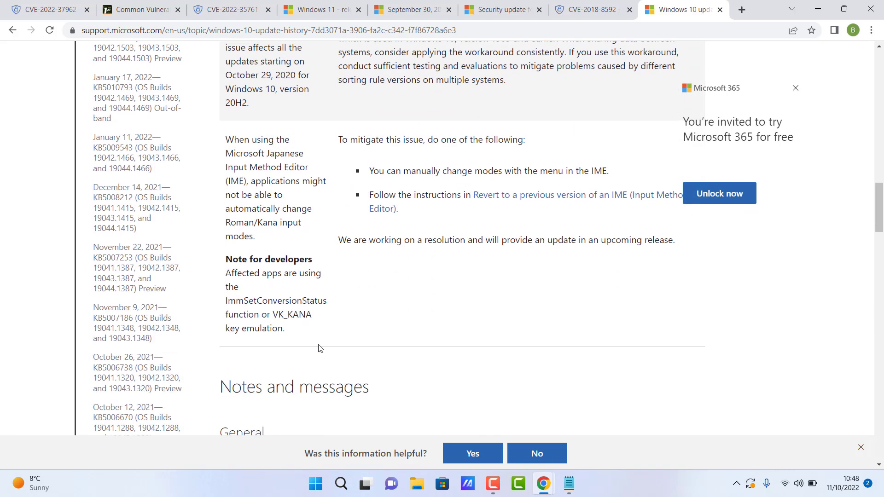
pyautogui.scroll(-3, 249, 346)
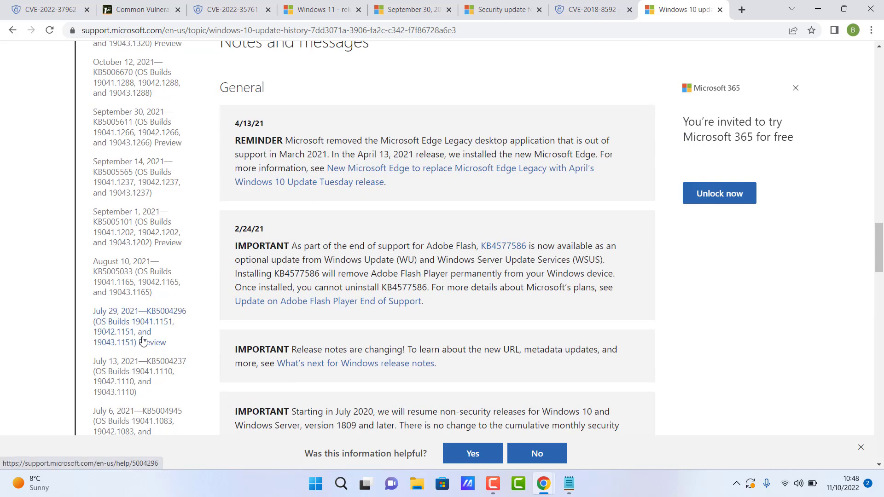
pyautogui.scroll(-2, 142, 336)
pyautogui.scroll(-2, 143, 328)
pyautogui.scroll(-5, 141, 330)
pyautogui.scroll(-6, 141, 330)
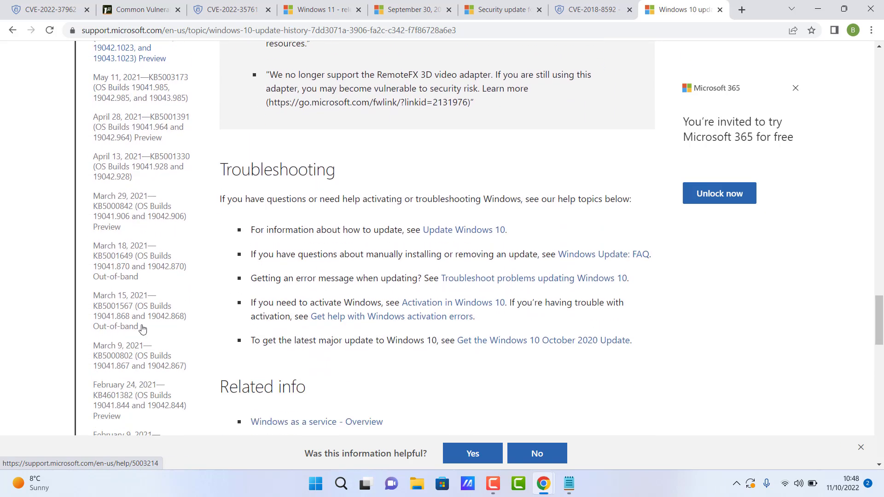
pyautogui.scroll(-4, 143, 327)
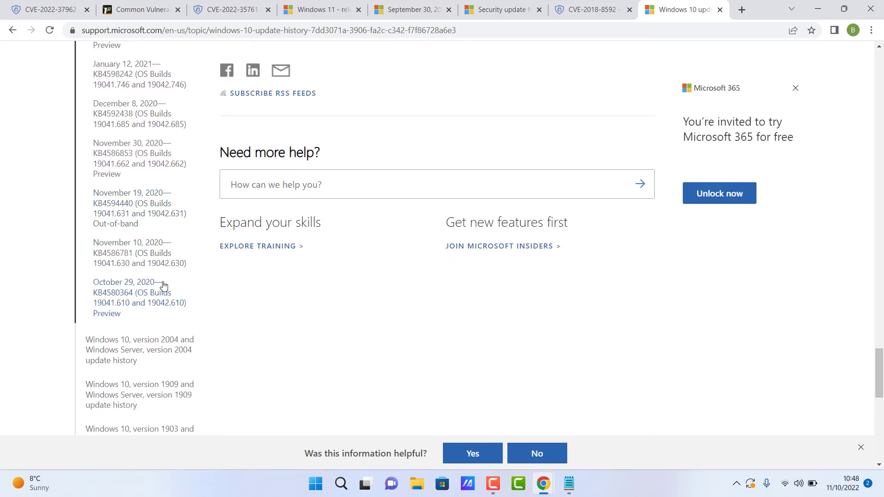
# Step: Open the Windows 10 version 2004 update history from the sidebar and scroll through it
pyautogui.click(131, 362)
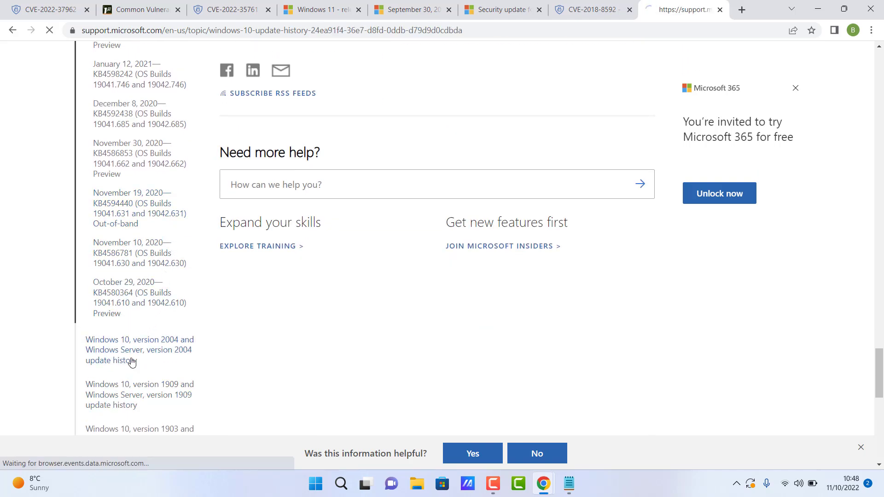
pyautogui.scroll(-2, 140, 353)
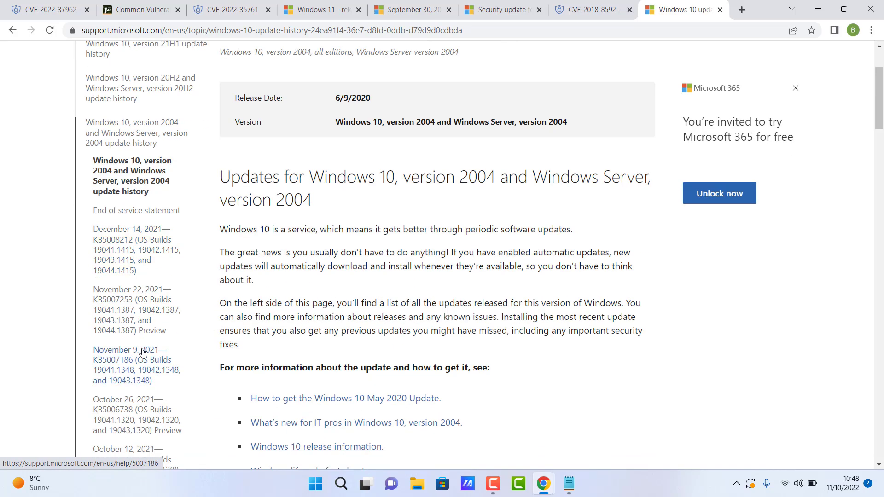
pyautogui.scroll(-2, 191, 349)
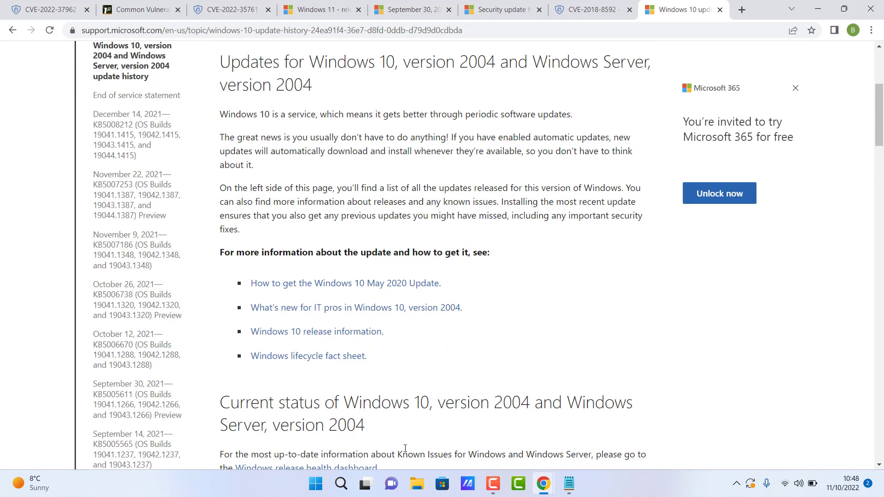
pyautogui.scroll(-2, 400, 447)
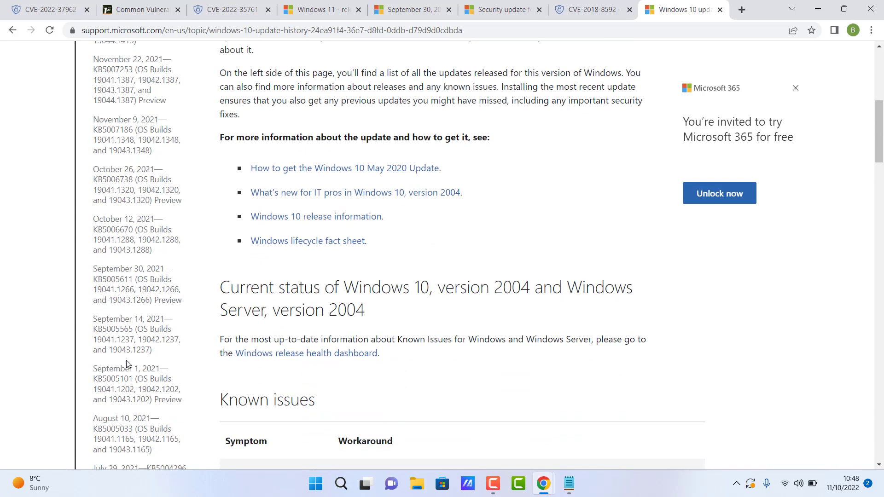
pyautogui.scroll(-2, 142, 360)
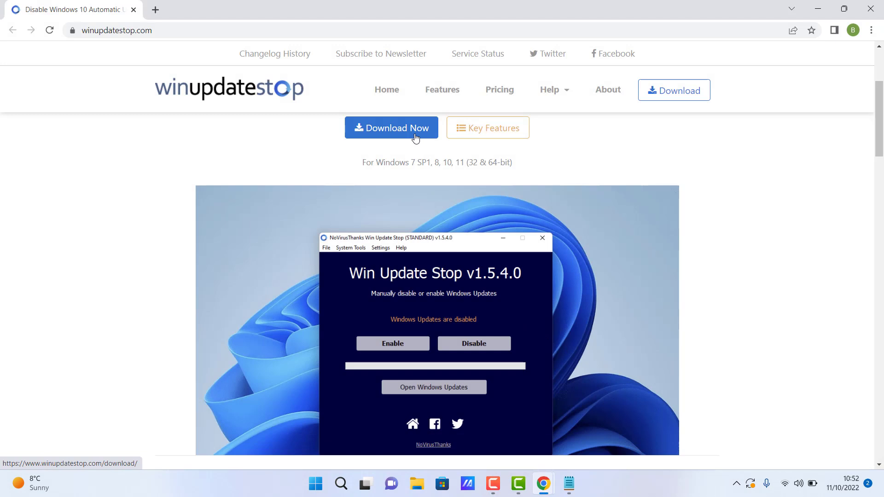
# Step: Download the Standard edition installer winupdatestop-standard-setup.exe and run it from the download bar
pyautogui.click(415, 137)
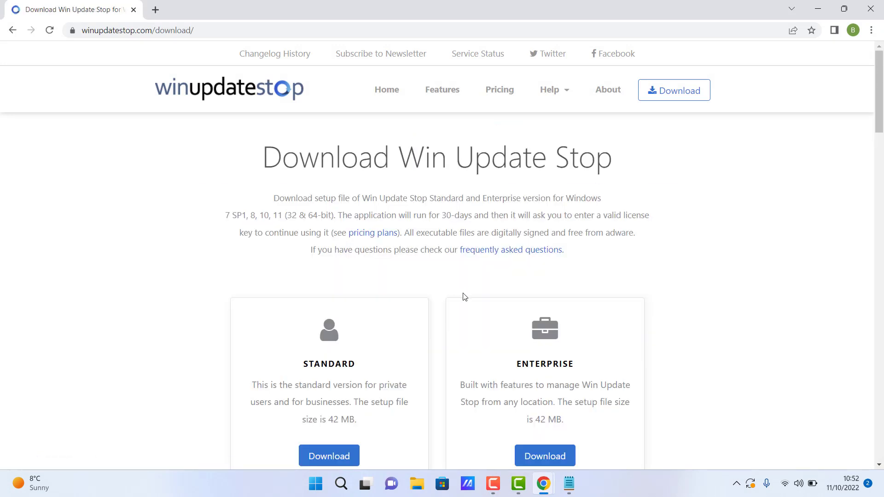
pyautogui.scroll(-1, 459, 299)
pyautogui.click(327, 407)
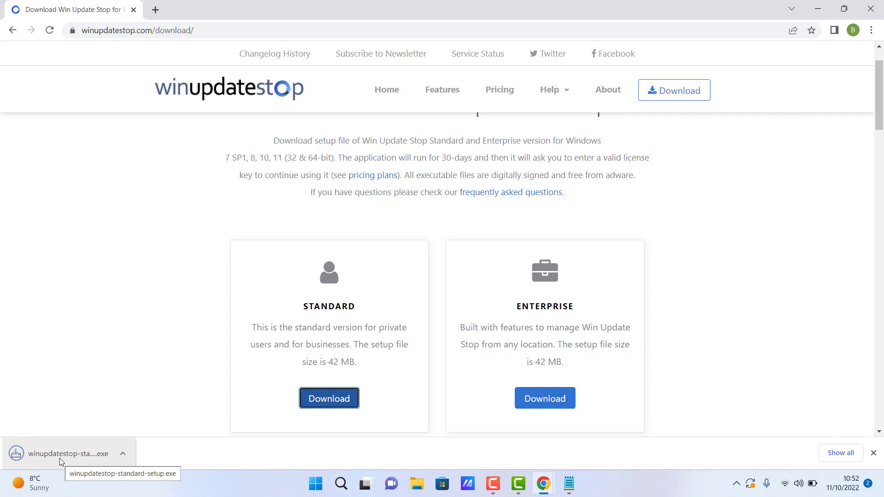
pyautogui.click(60, 458)
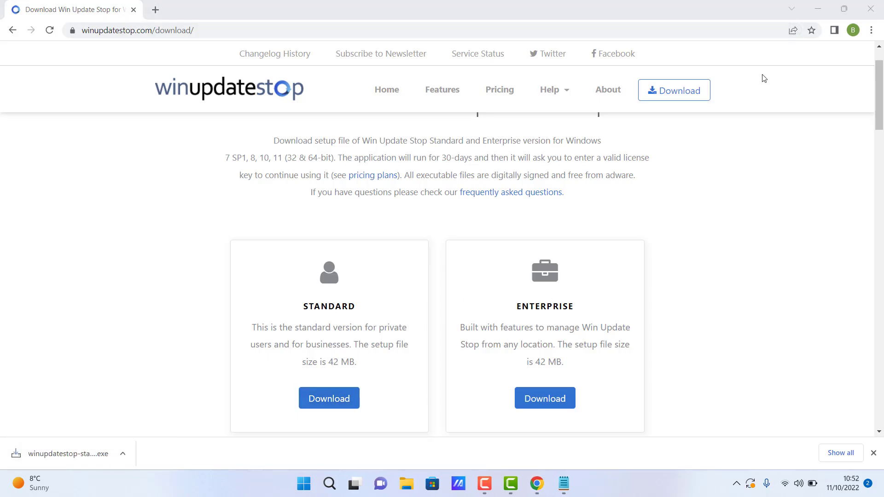
# Step: Minimise Chrome, accept the licence, install Win Update Stop and launch it at finish
pyautogui.click(815, 11)
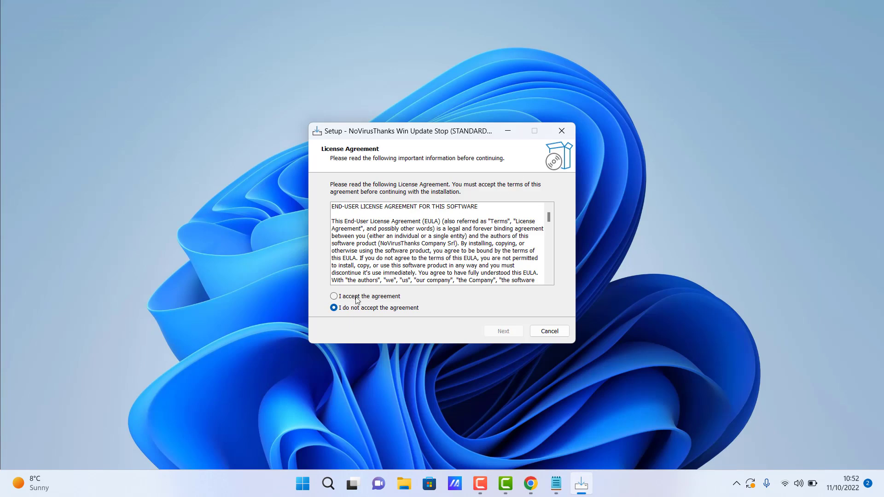
pyautogui.click(352, 296)
pyautogui.click(499, 332)
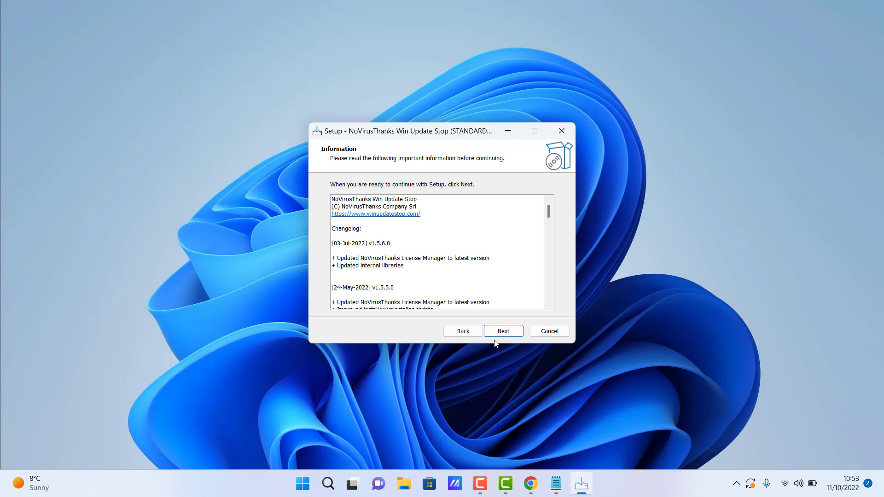
pyautogui.click(508, 333)
pyautogui.click(504, 333)
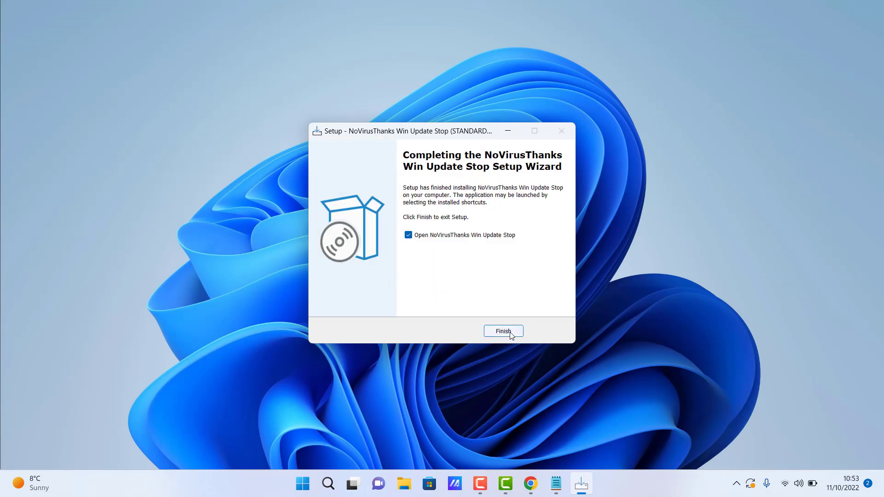
pyautogui.click(507, 332)
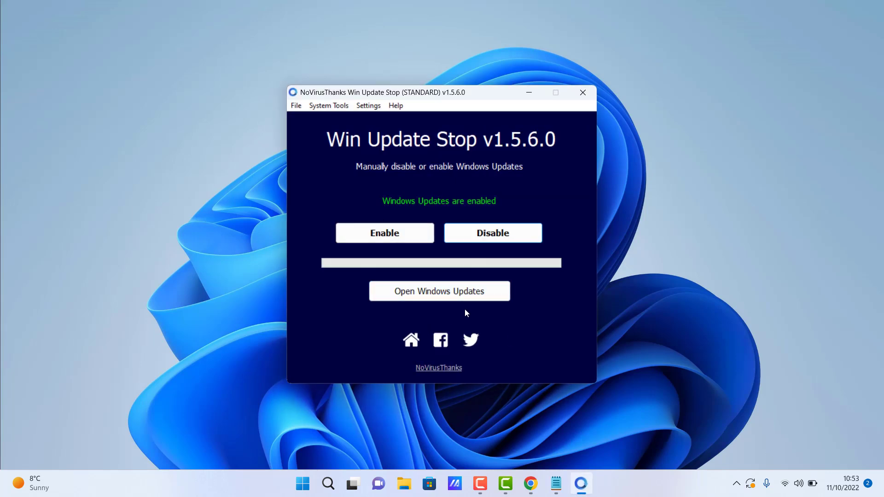
# Step: Disable Windows Updates in Win Update Stop and let the progress bar complete
pyautogui.click(476, 240)
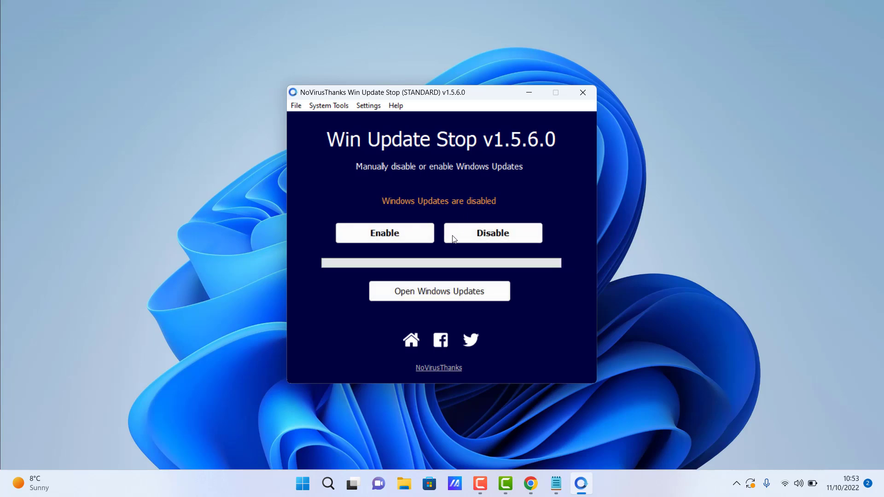
pyautogui.click(303, 489)
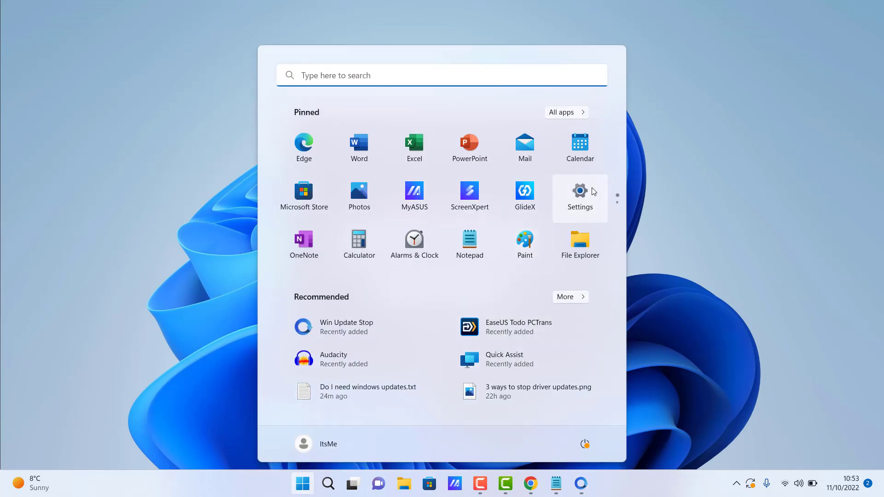
pyautogui.click(593, 192)
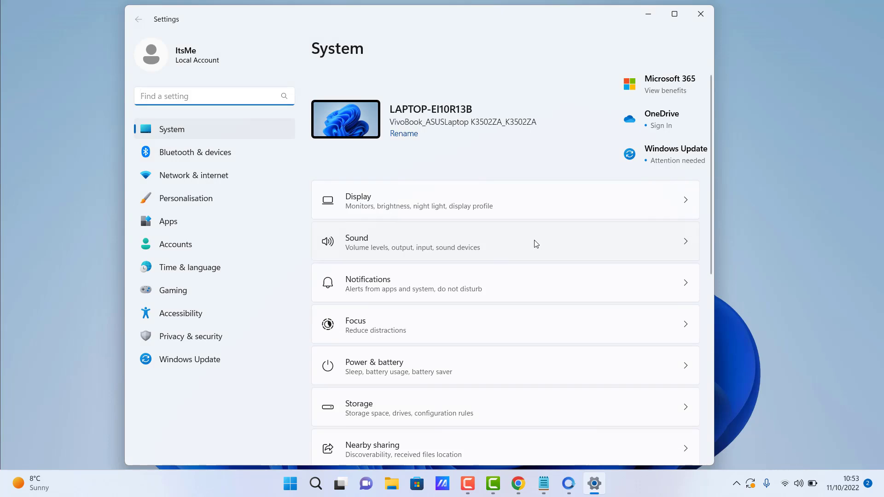
pyautogui.click(202, 359)
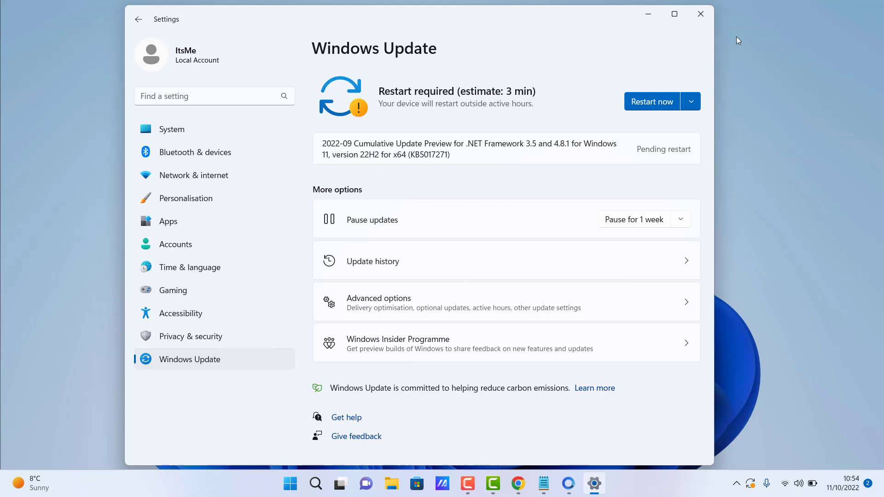
pyautogui.click(700, 14)
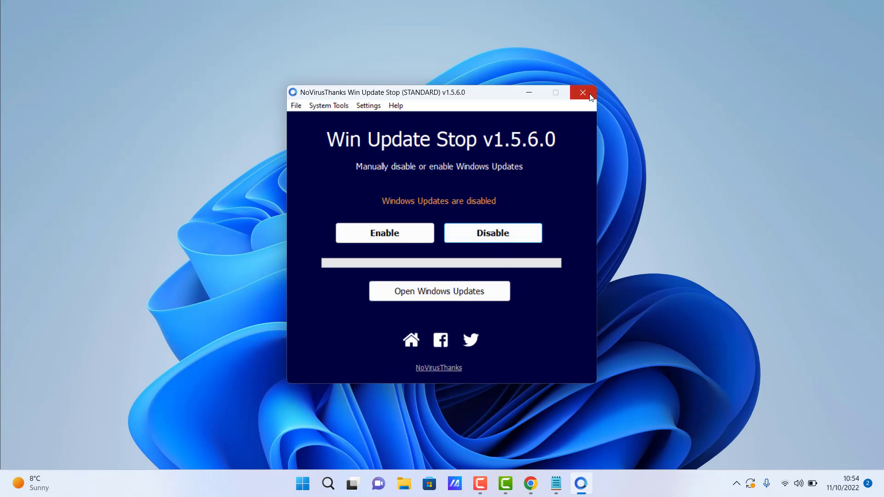
# Step: Browse the Settings menu, open and close UAC Settings, then close Win Update Stop
pyautogui.click(371, 106)
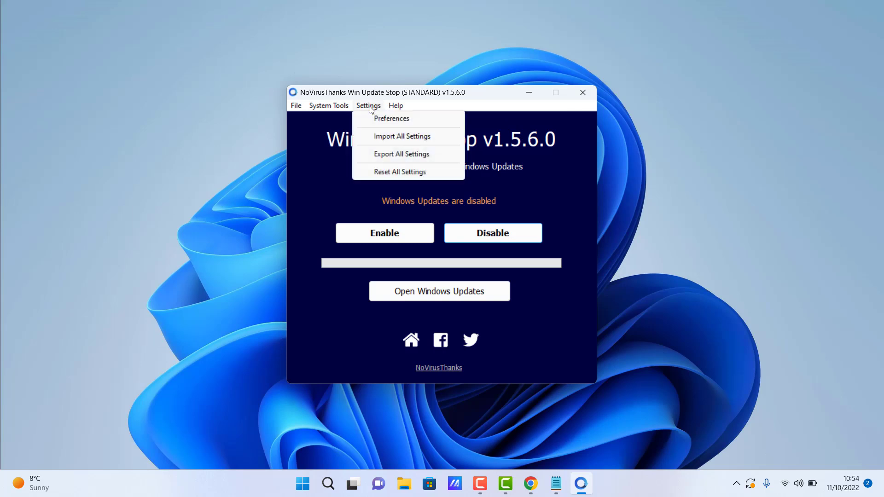
pyautogui.moveTo(341, 110)
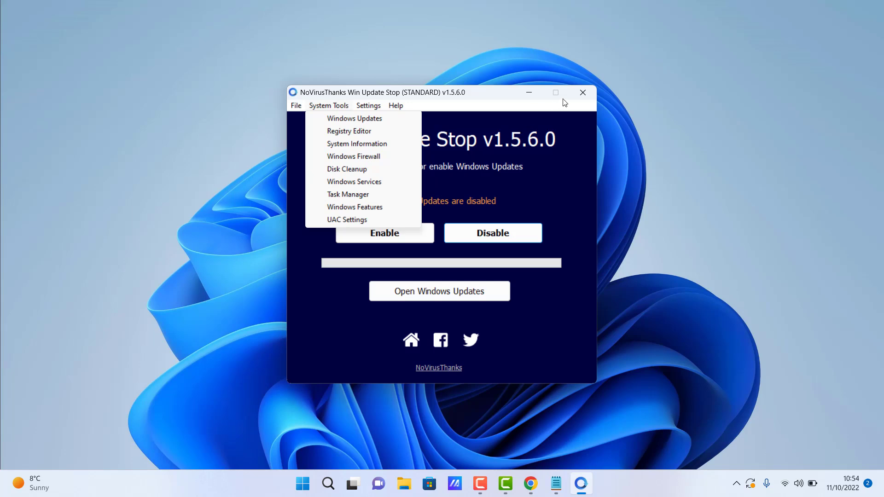
pyautogui.click(324, 220)
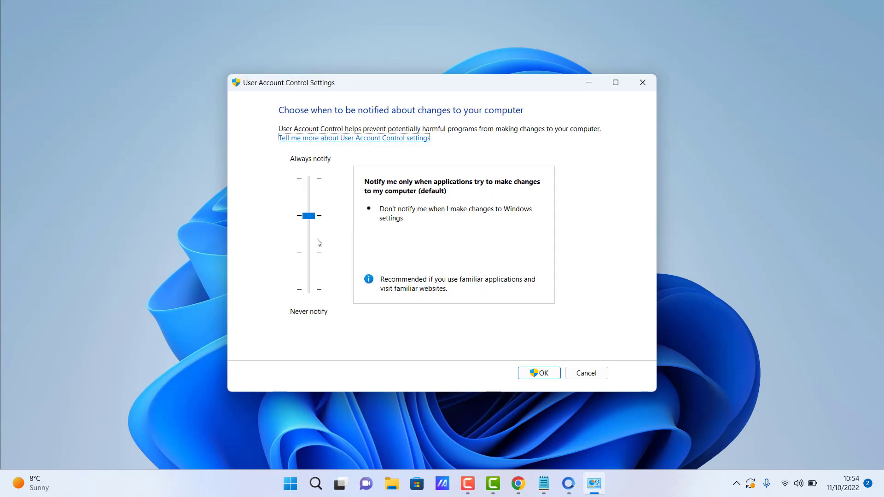
pyautogui.click(642, 82)
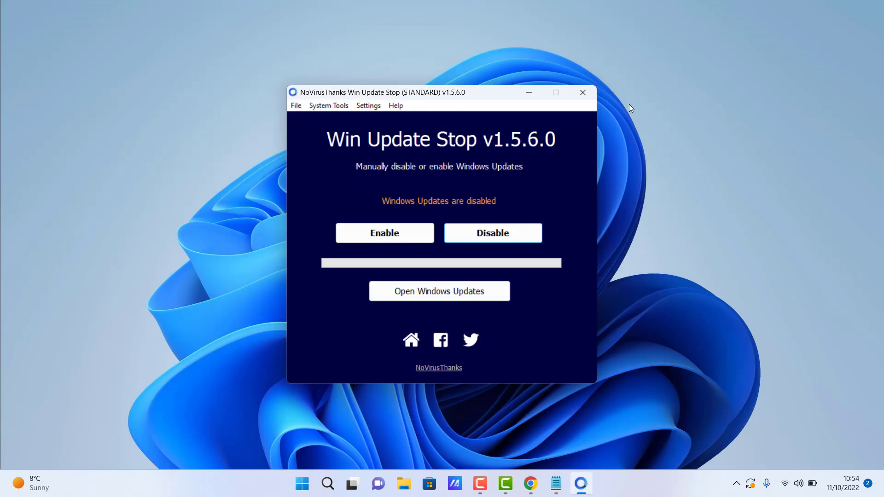
pyautogui.click(581, 94)
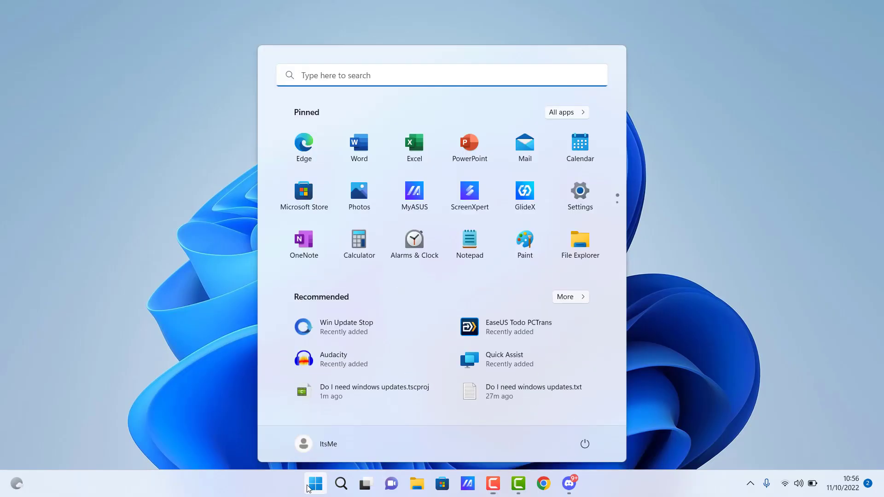
pyautogui.click(583, 197)
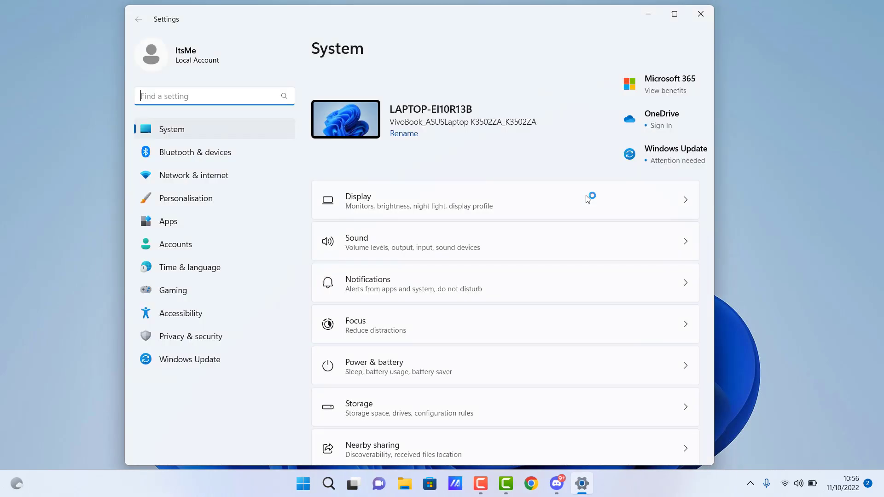
pyautogui.click(209, 359)
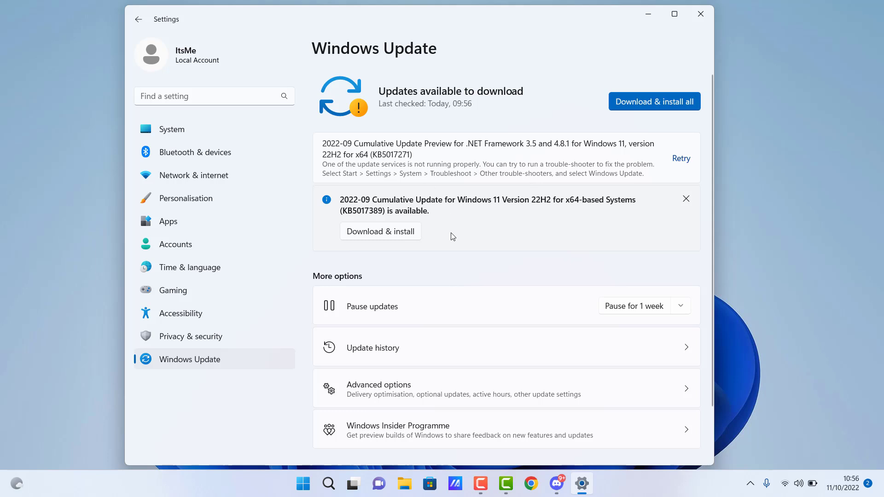
pyautogui.scroll(-2, 455, 232)
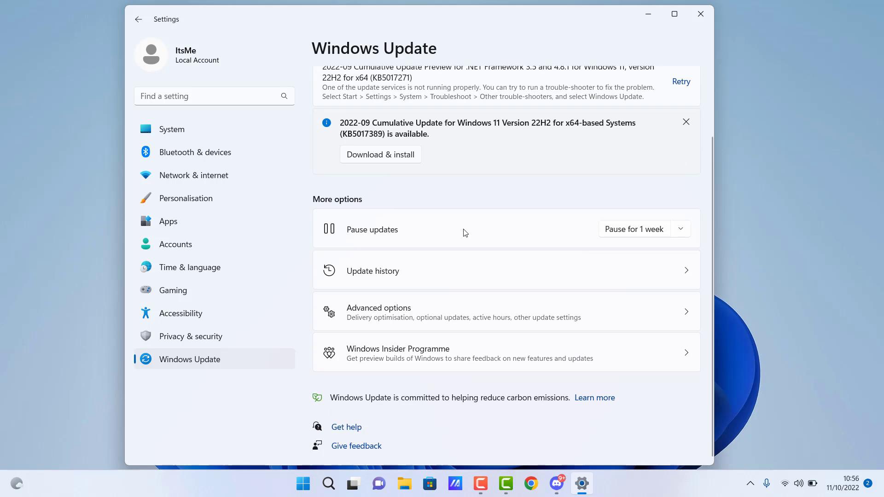
pyautogui.scroll(2, 465, 233)
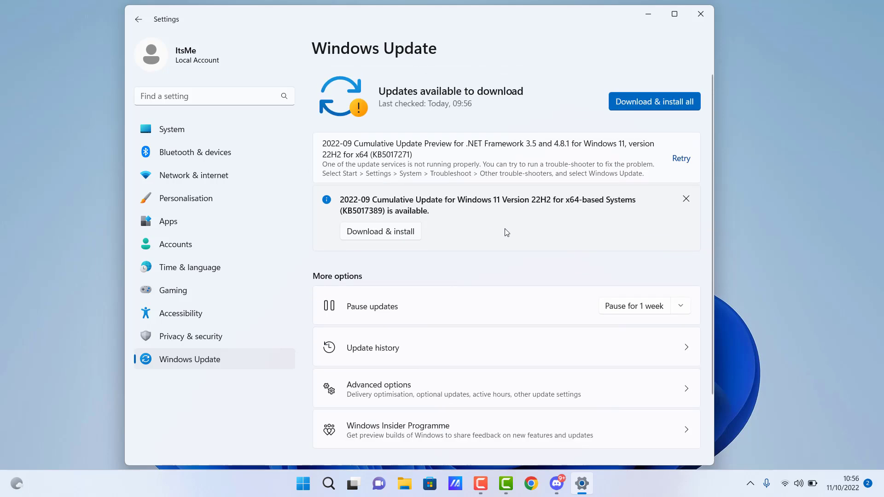
# Step: Close Settings, re-enable Windows Updates in Win Update Stop, then close the app
pyautogui.click(699, 14)
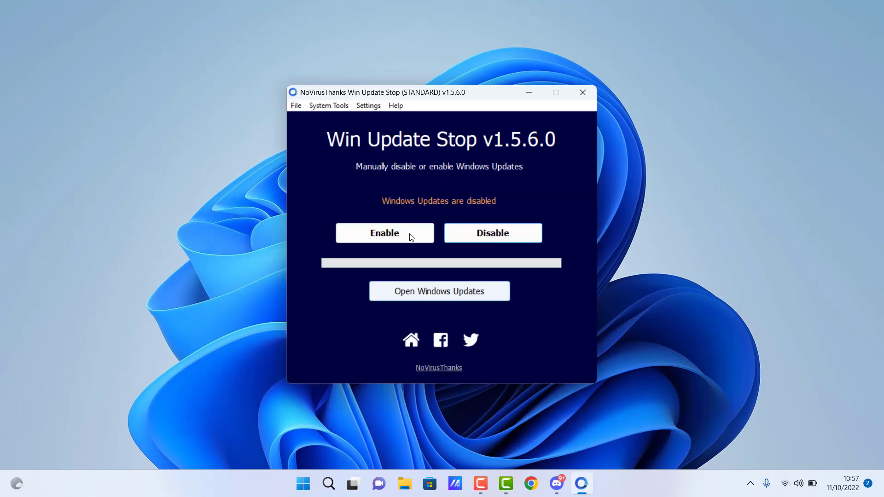
pyautogui.click(410, 233)
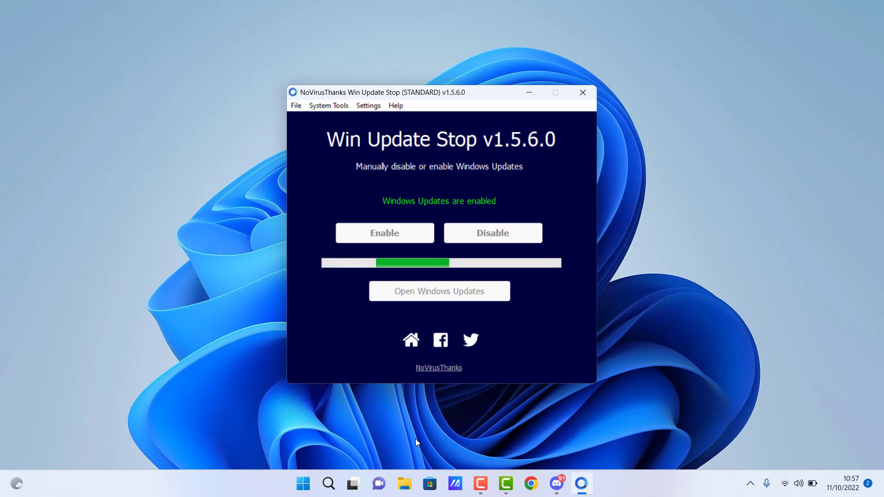
pyautogui.click(583, 96)
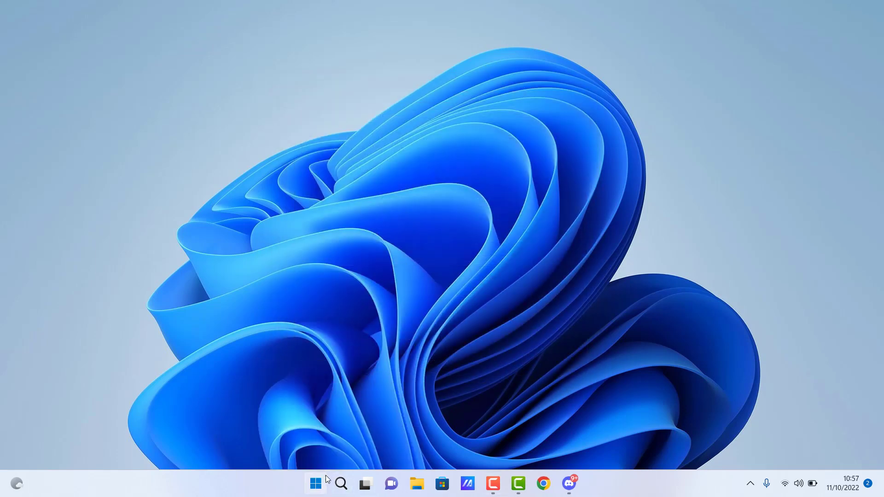
# Step: Open Settings from Start and show the Windows Update page listing KB5017389
pyautogui.click(325, 479)
pyautogui.click(577, 196)
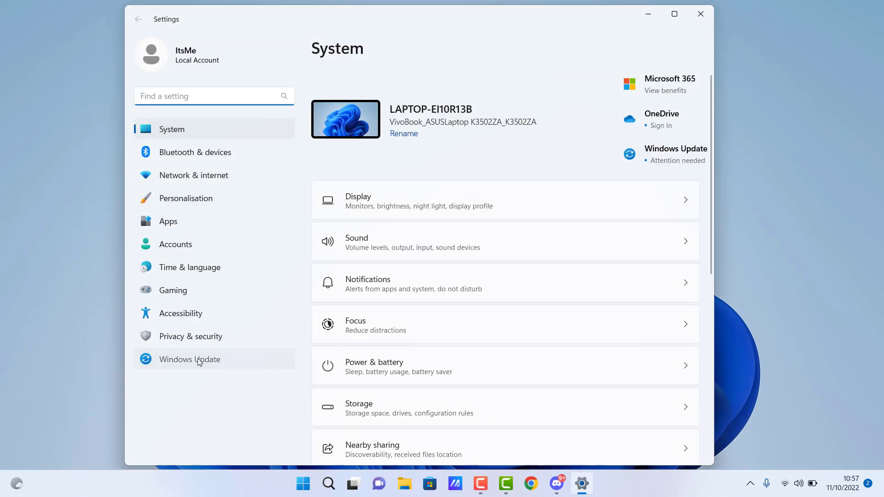
pyautogui.click(199, 362)
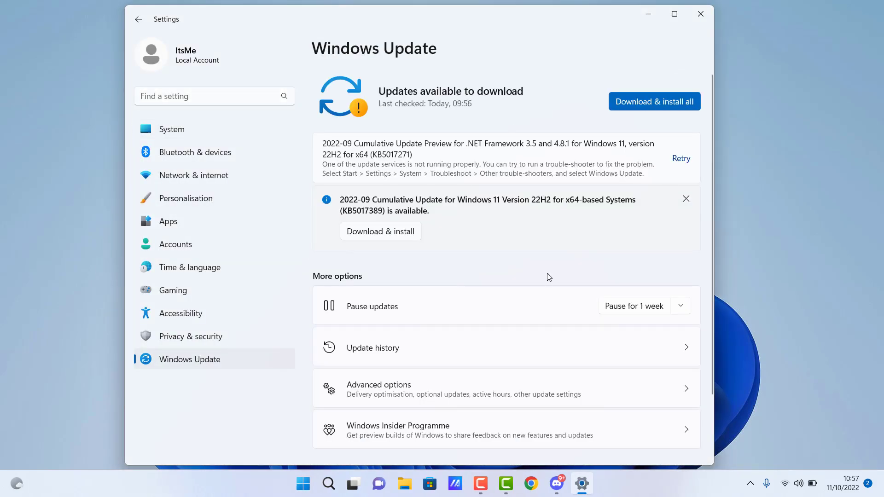